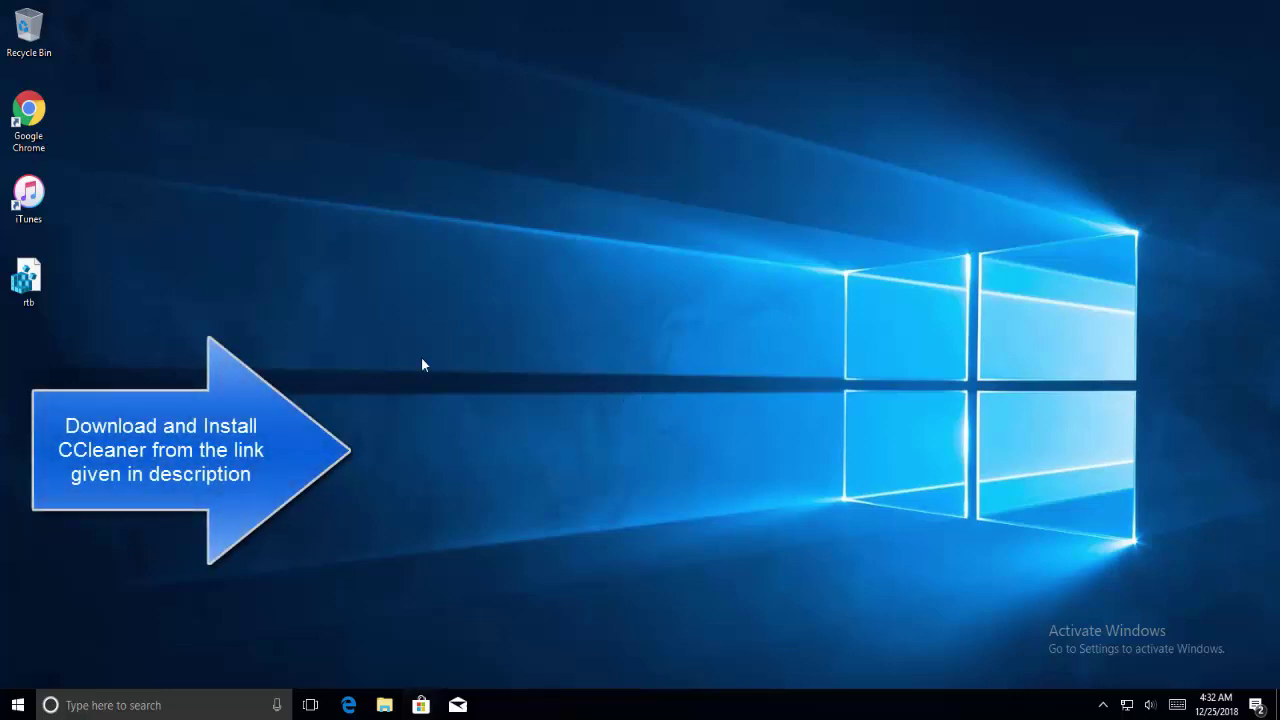
# Launch Chrome and load the piriform.com CCleaner download page so ccsetup551.exe downloads
pyautogui.click(33, 112)
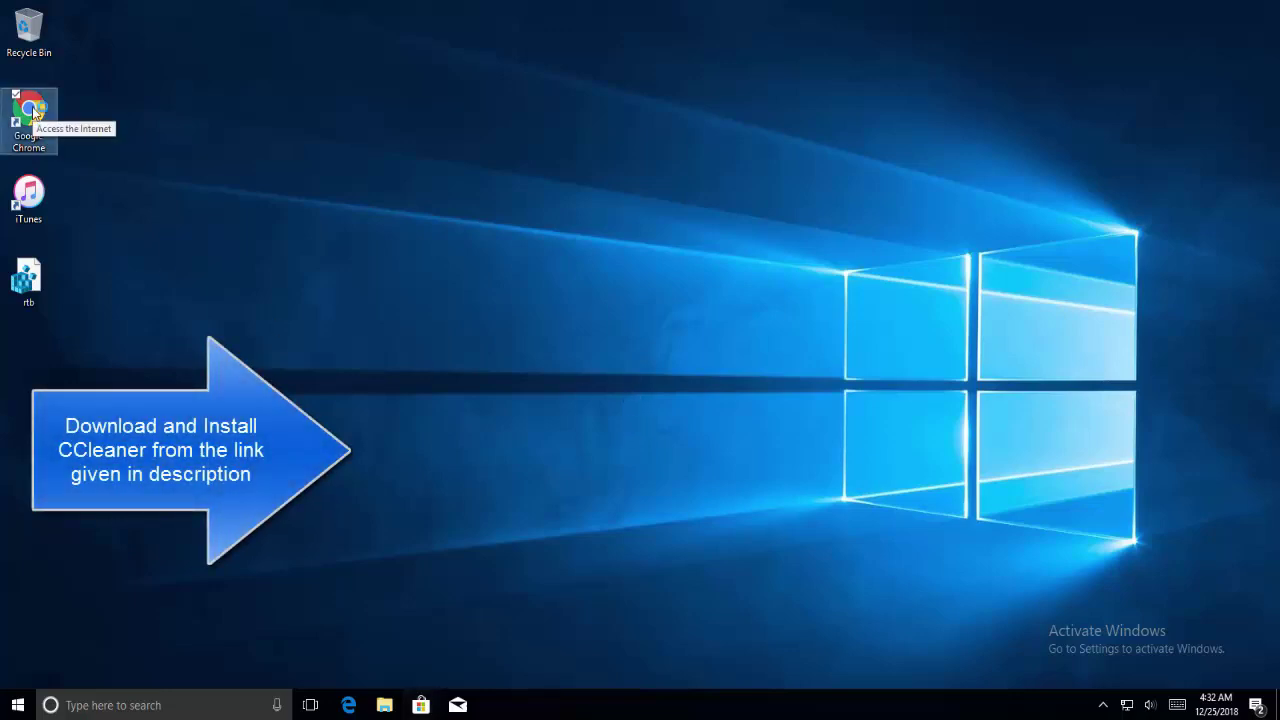
pyautogui.doubleClick(33, 112)
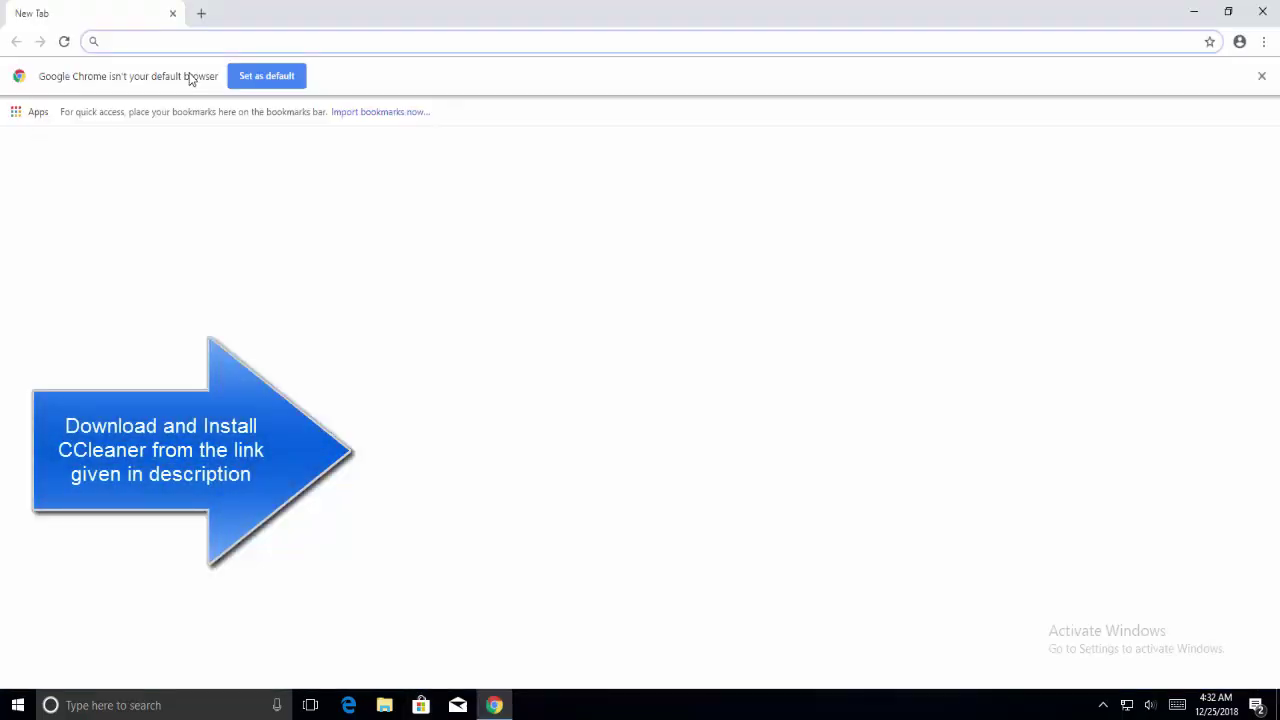
pyautogui.write('https://www.piriform.com/ccleaner/download/standard')
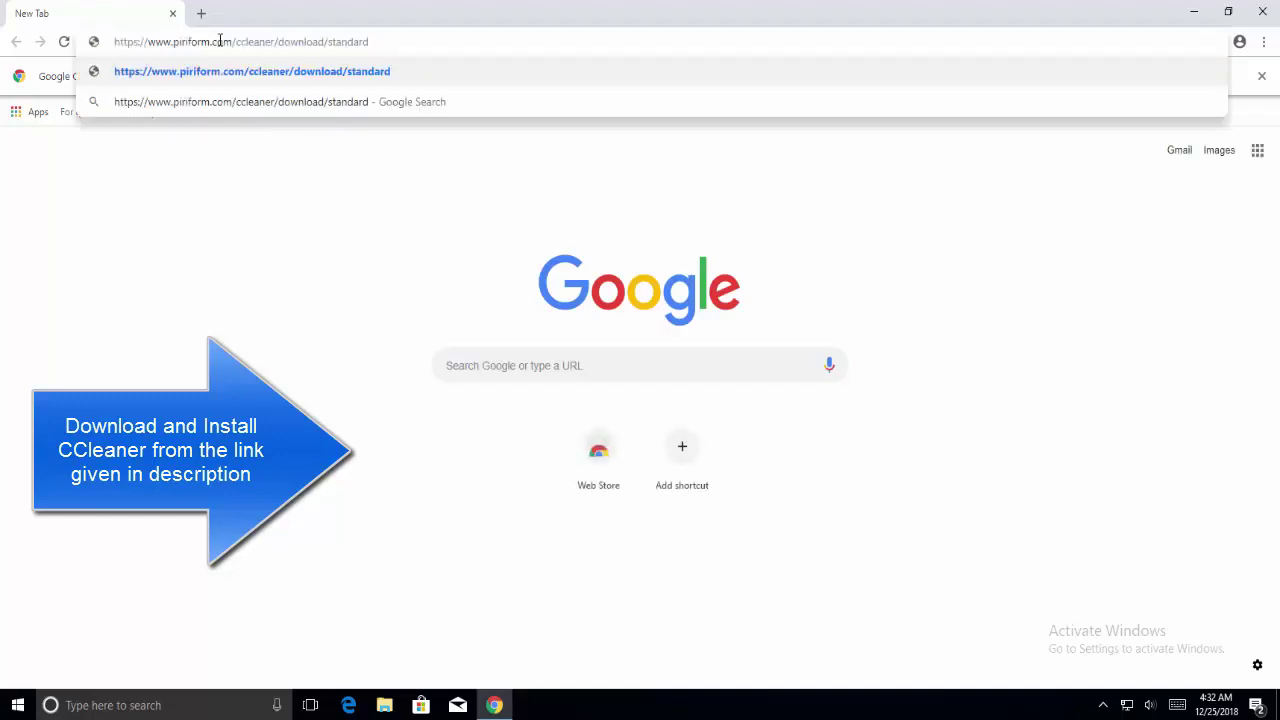
pyautogui.press('Return')
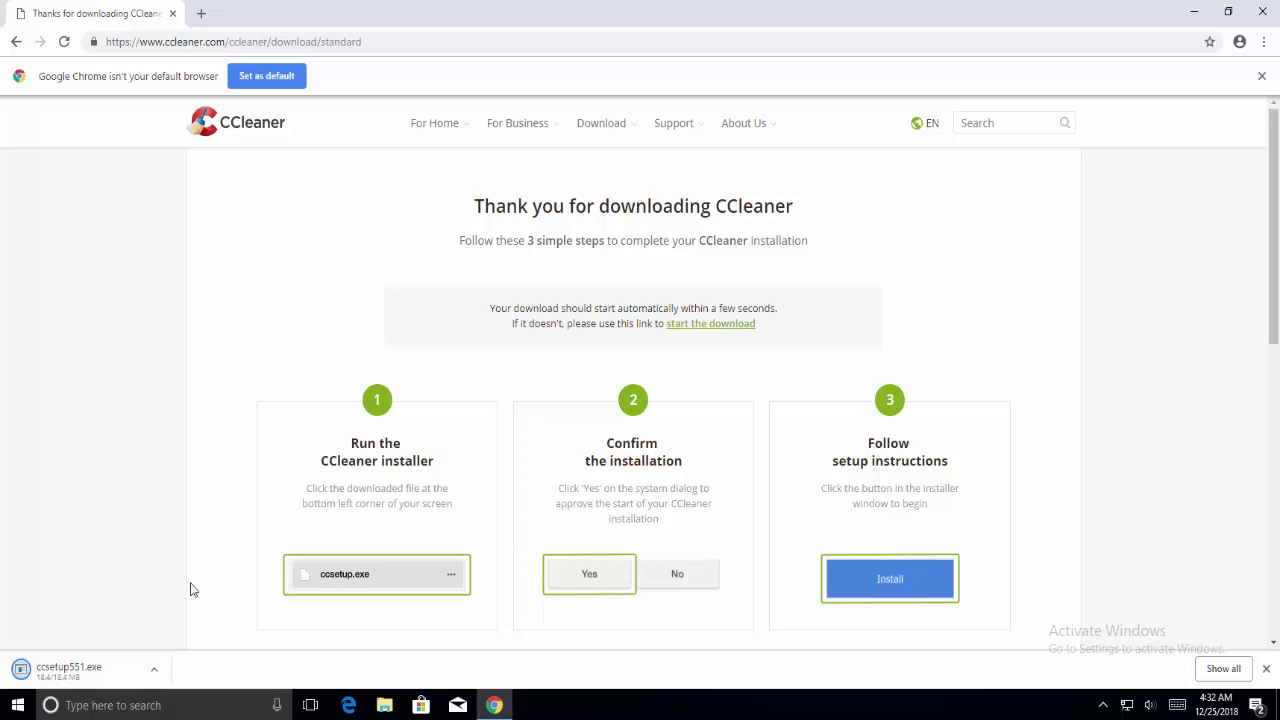
pyautogui.scroll(-3, 193, 590)
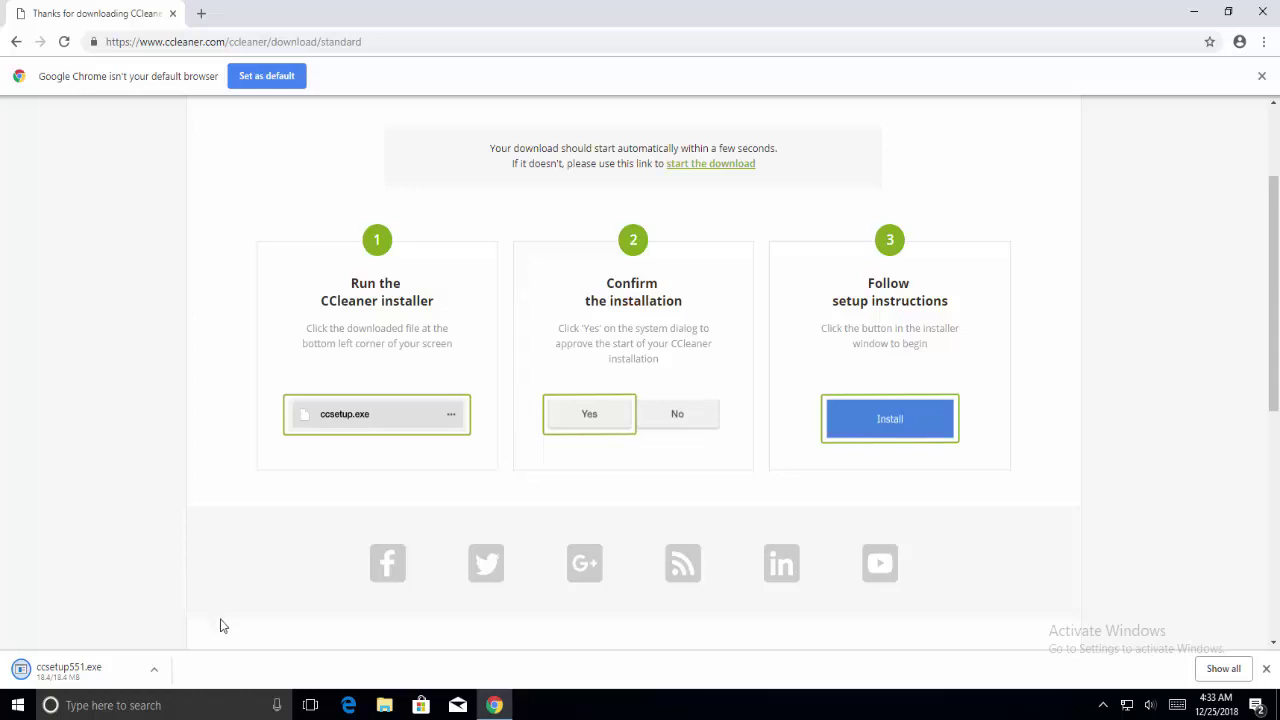
pyautogui.moveTo(490, 708)
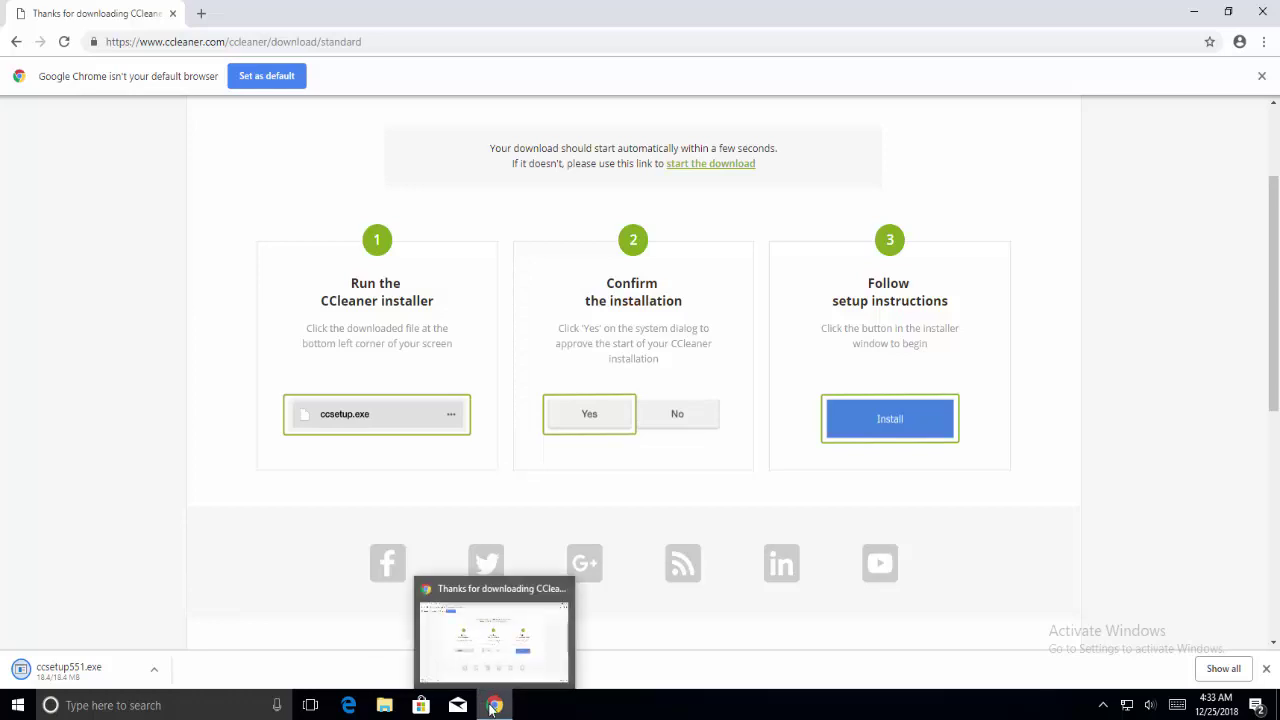
pyautogui.click(492, 706)
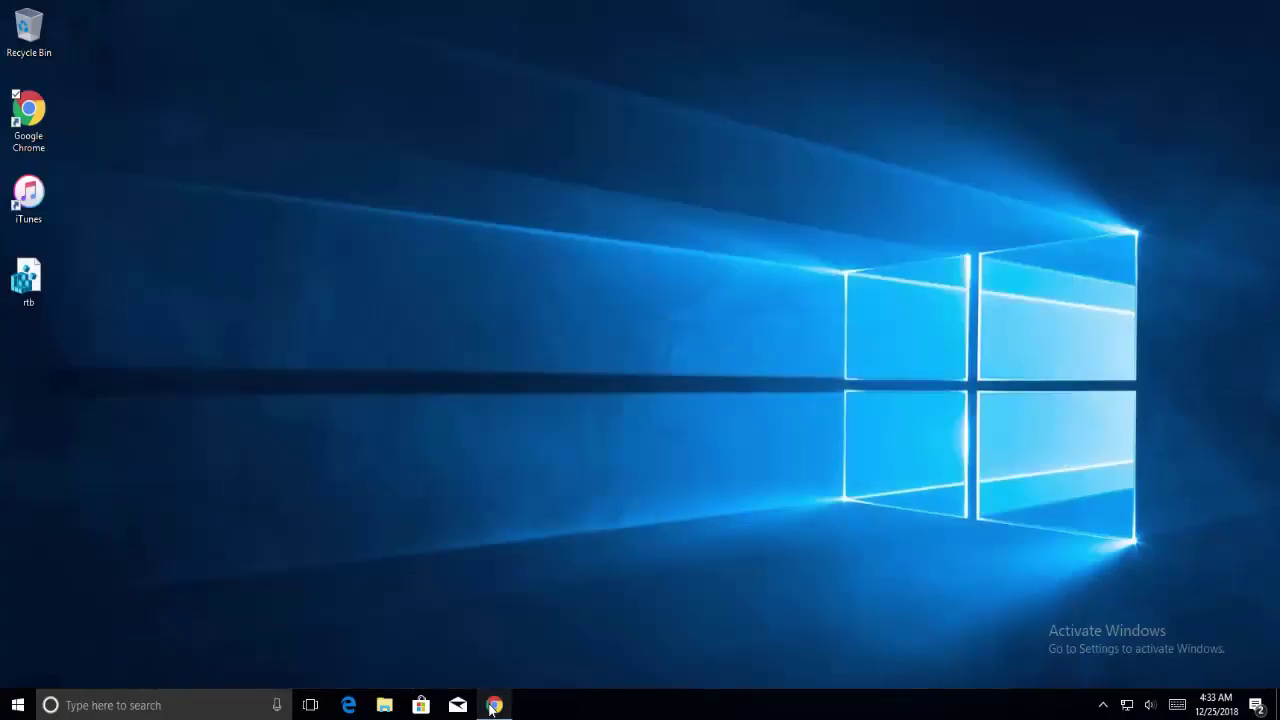
pyautogui.click(492, 706)
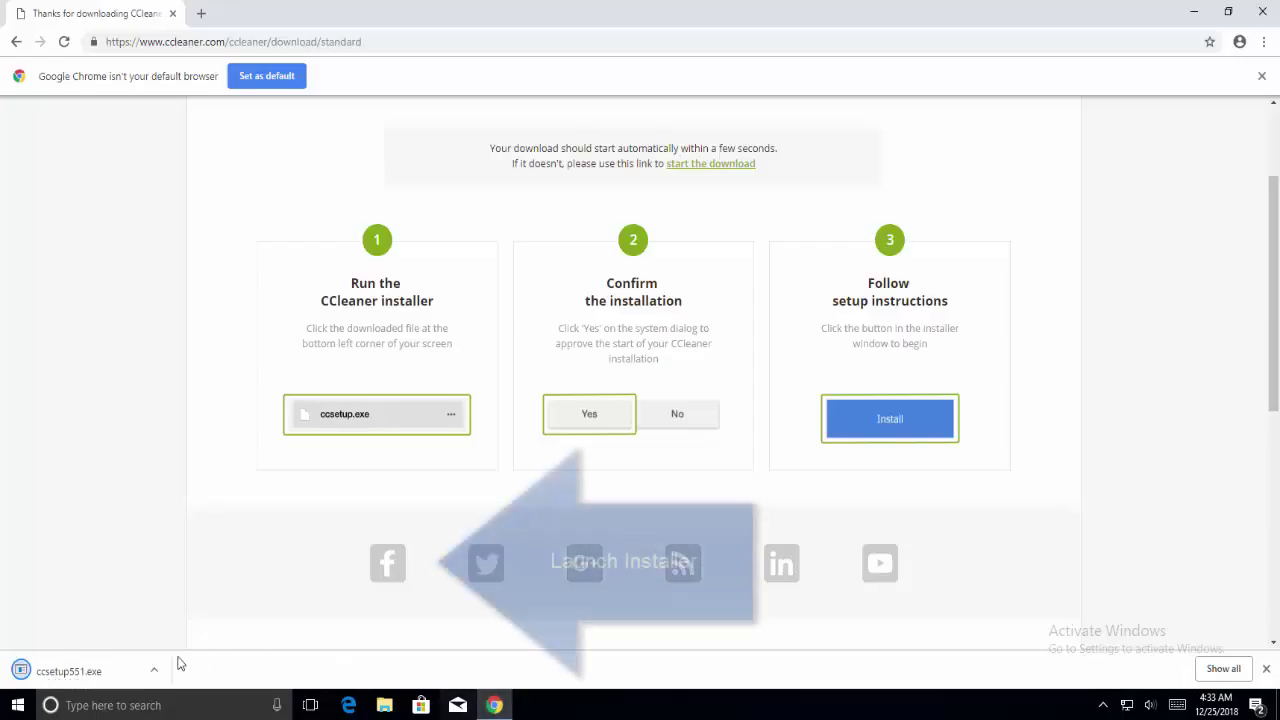
# Run the downloaded ccsetup551.exe, approve the UAC prompt, and close Chrome
pyautogui.click(109, 676)
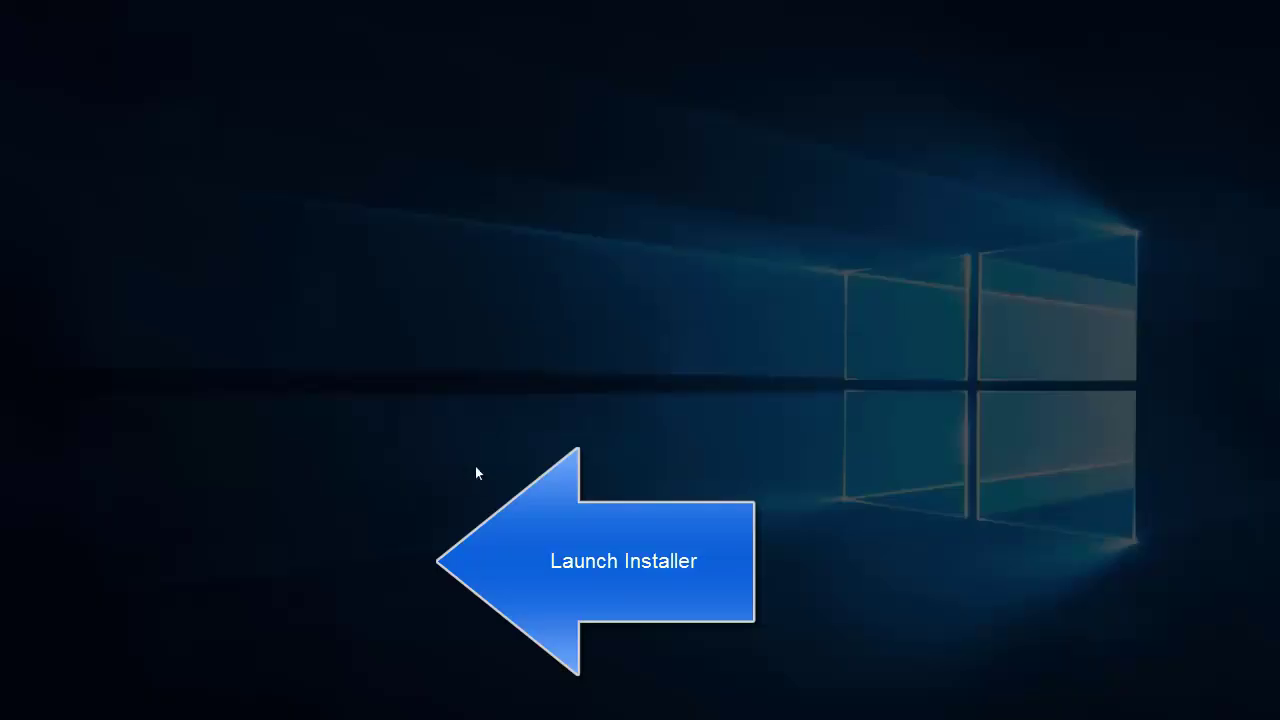
pyautogui.click(596, 459)
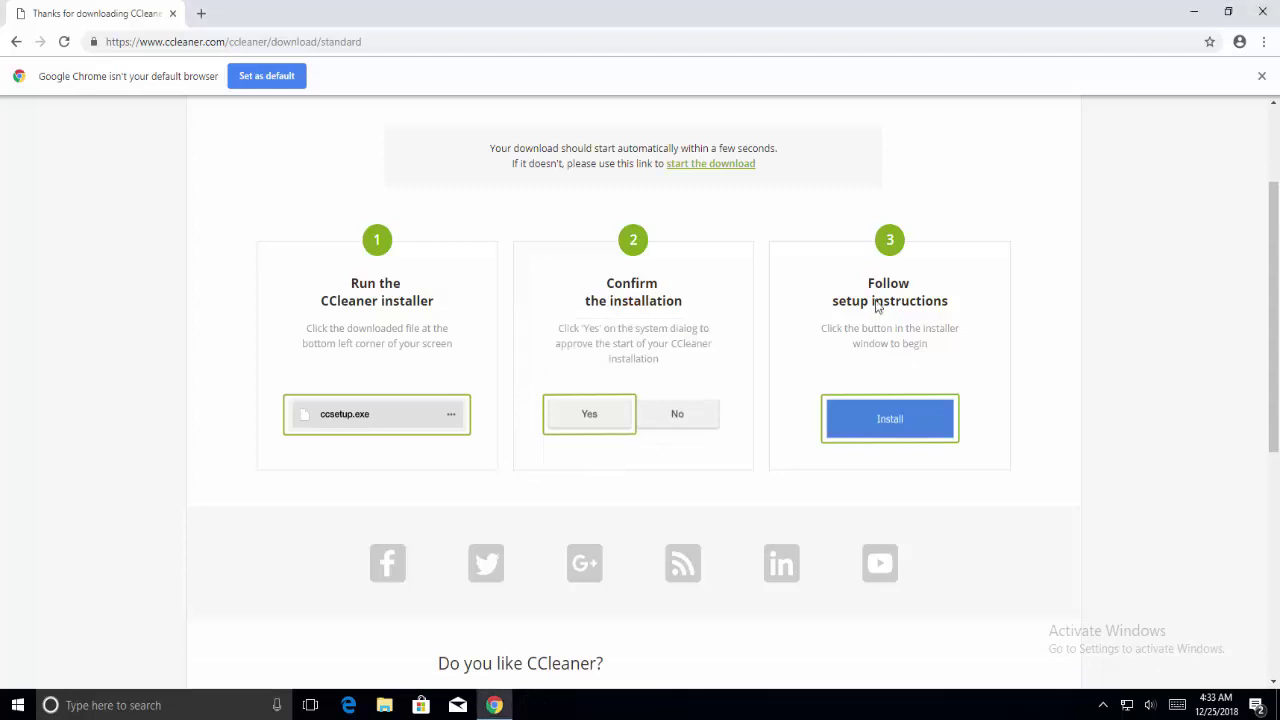
pyautogui.click(1264, 17)
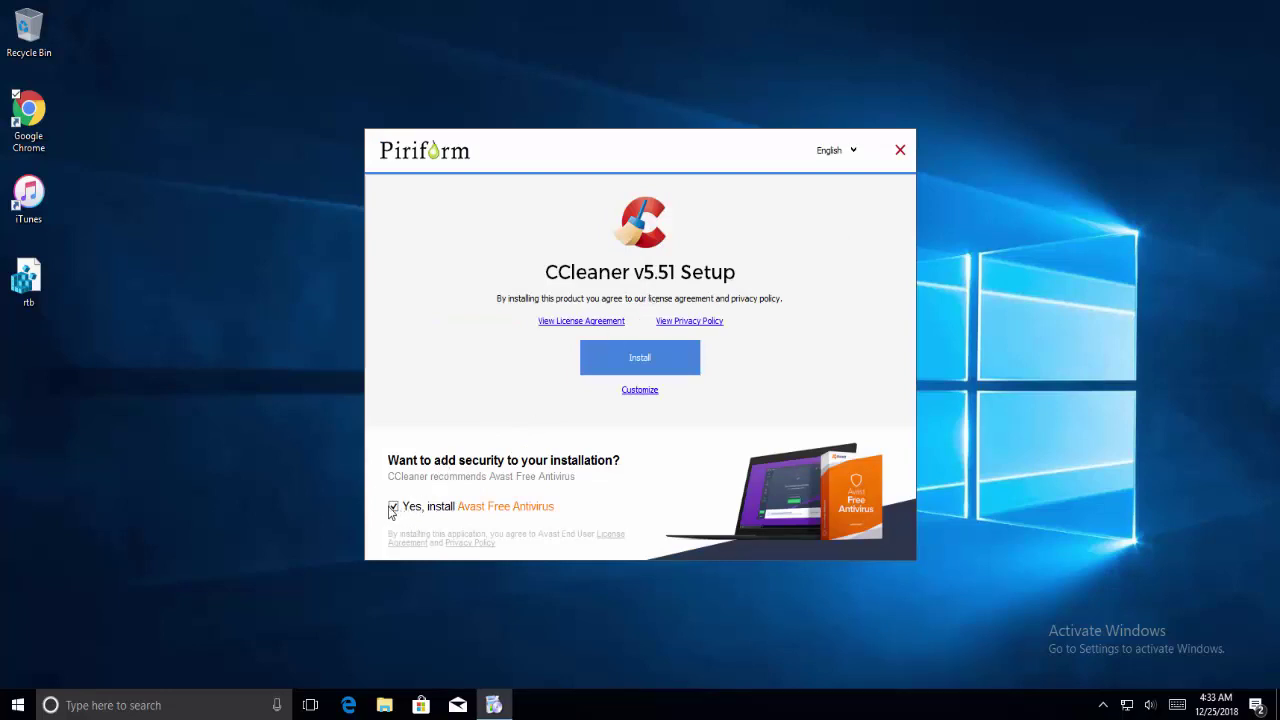
# Install CCleaner v5.51 with the Avast Free Antivirus offer unchecked, then run CCleaner
pyautogui.click(393, 507)
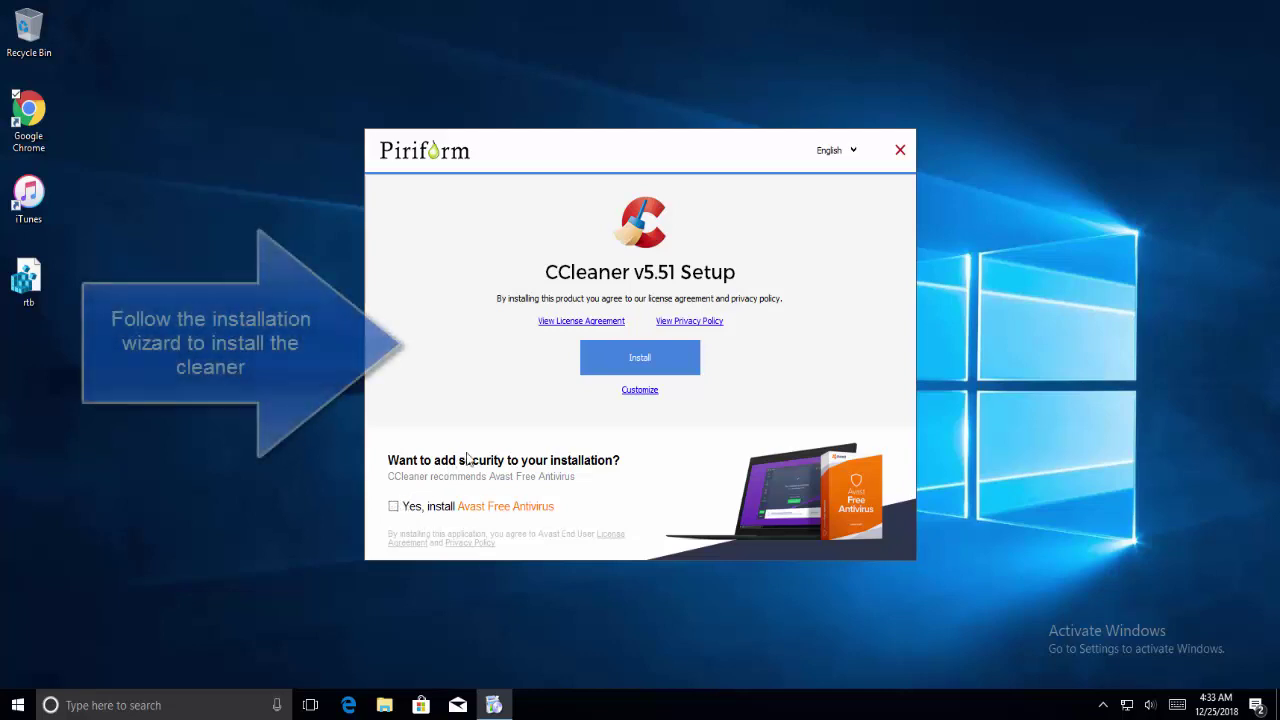
pyautogui.click(640, 390)
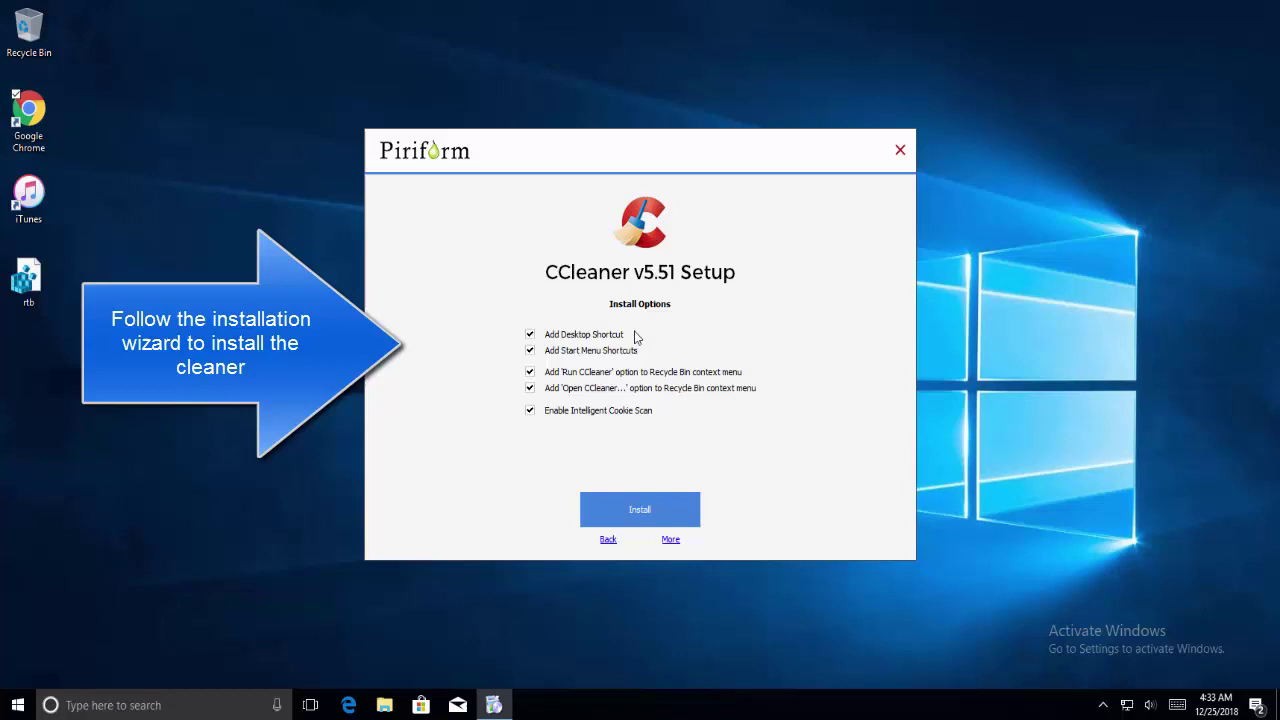
pyautogui.click(647, 506)
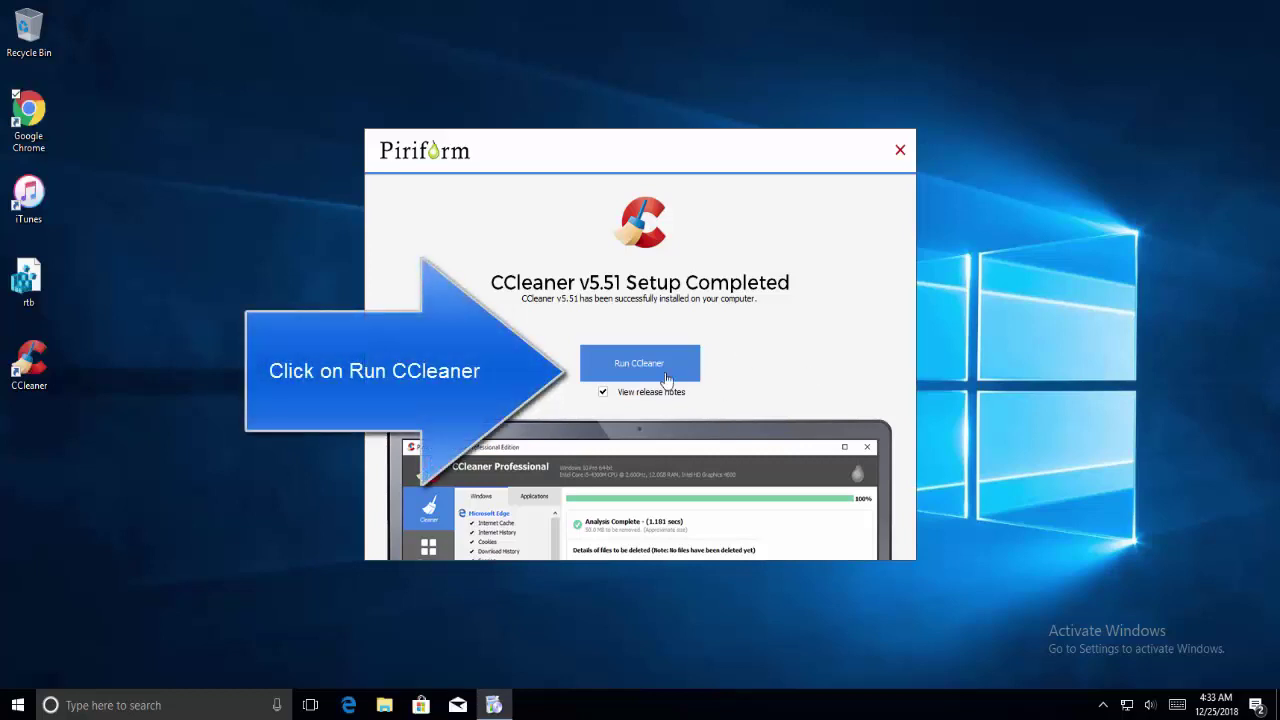
pyautogui.click(666, 380)
pyautogui.click(670, 372)
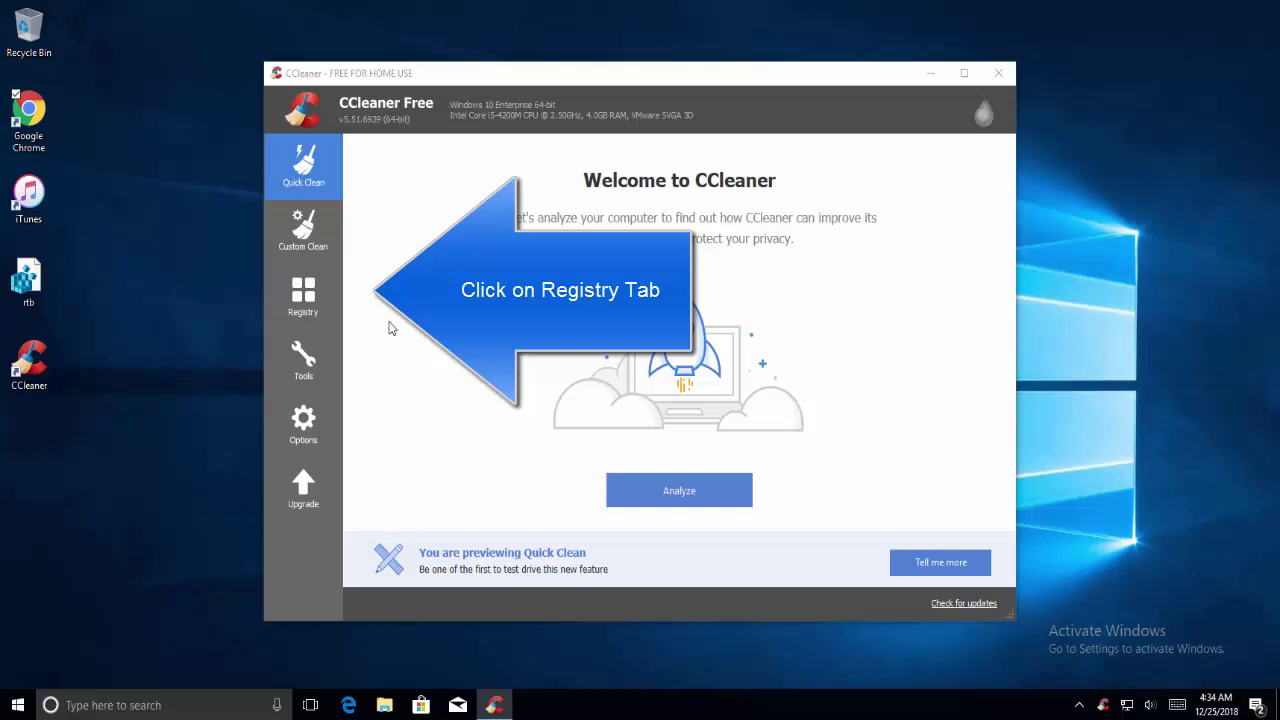
# Run a CCleaner Registry scan for missing shared DLLs and unused file extensions
pyautogui.click(320, 300)
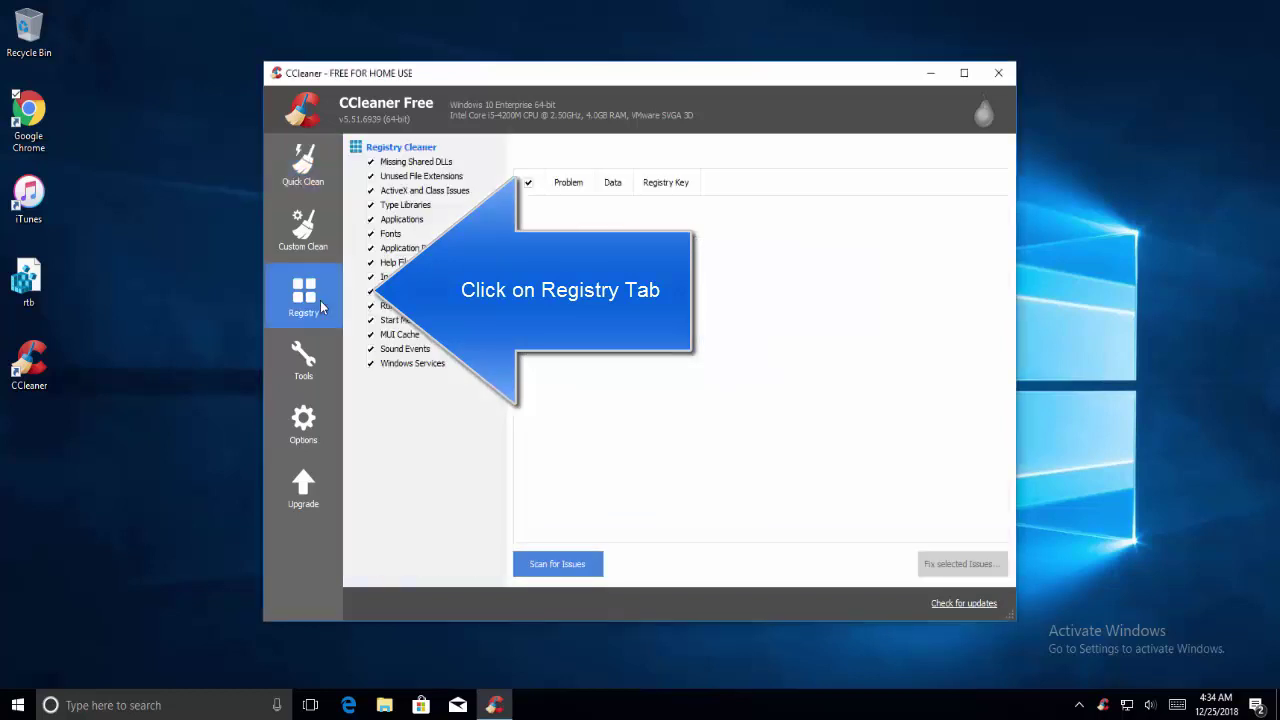
pyautogui.click(578, 565)
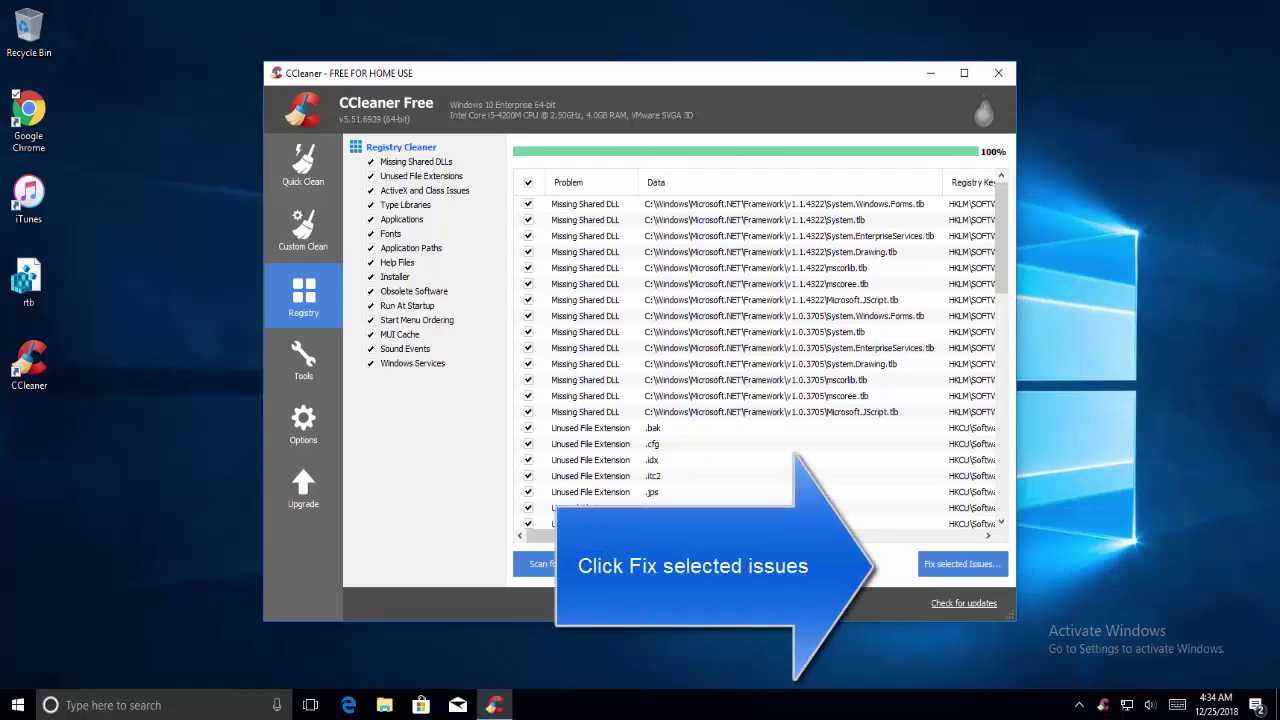
# Save a registry backup .reg file to Documents, then fix all 60 selected issues
pyautogui.click(969, 568)
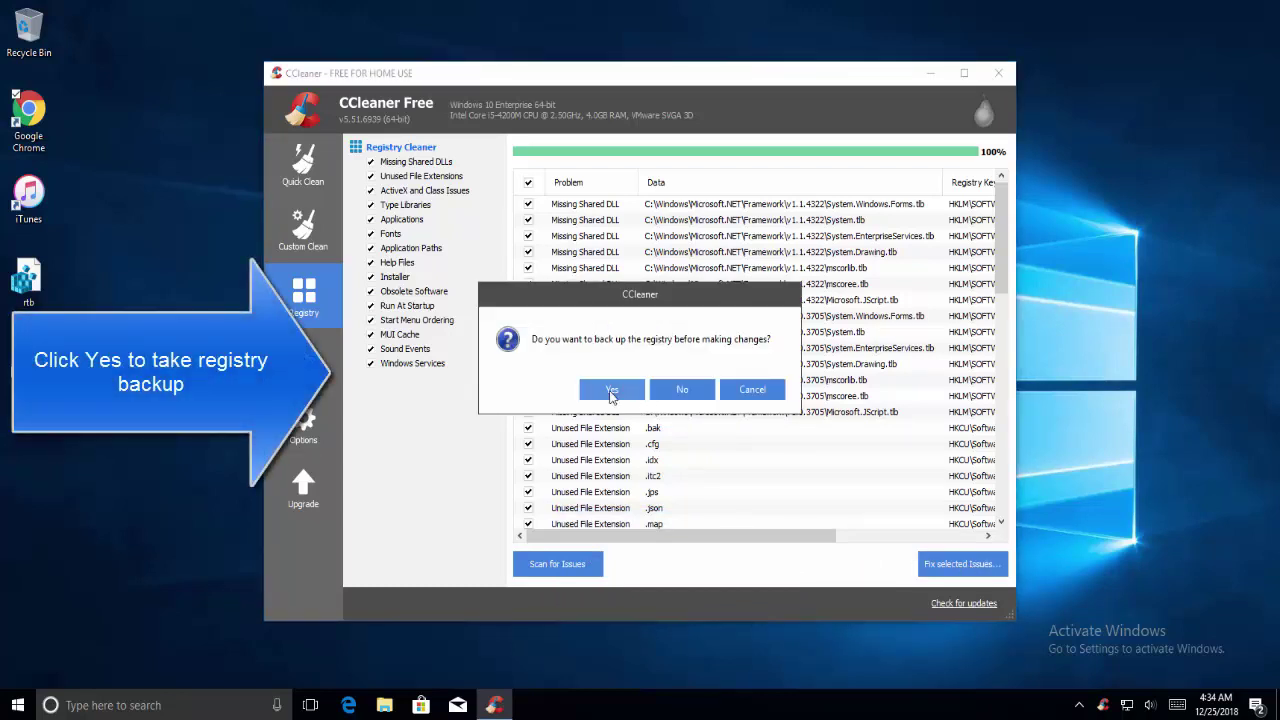
pyautogui.click(611, 391)
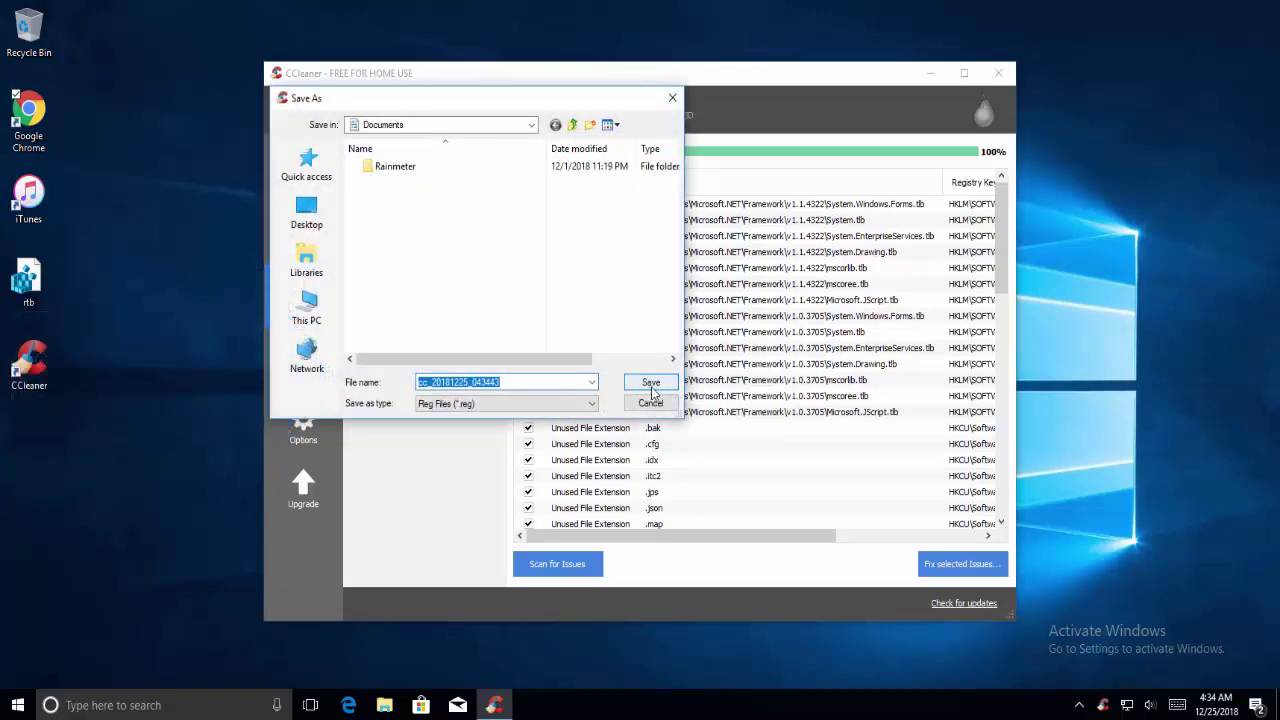
pyautogui.click(651, 388)
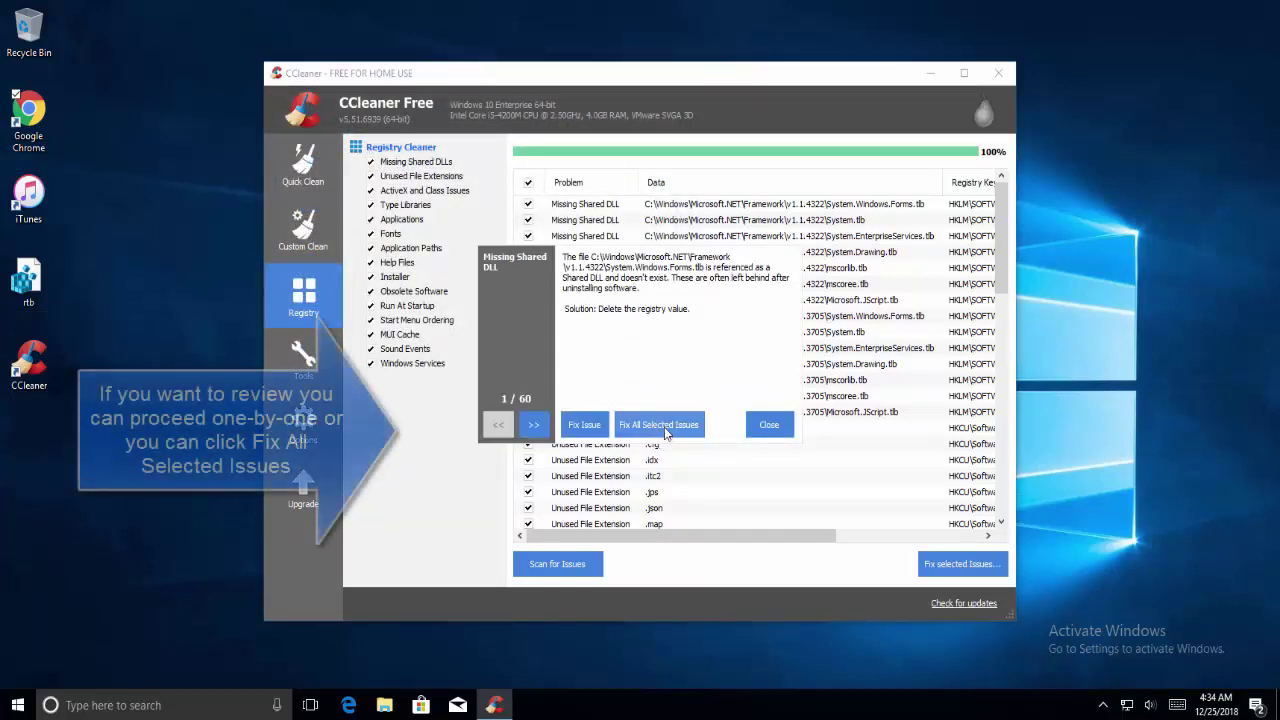
pyautogui.click(664, 427)
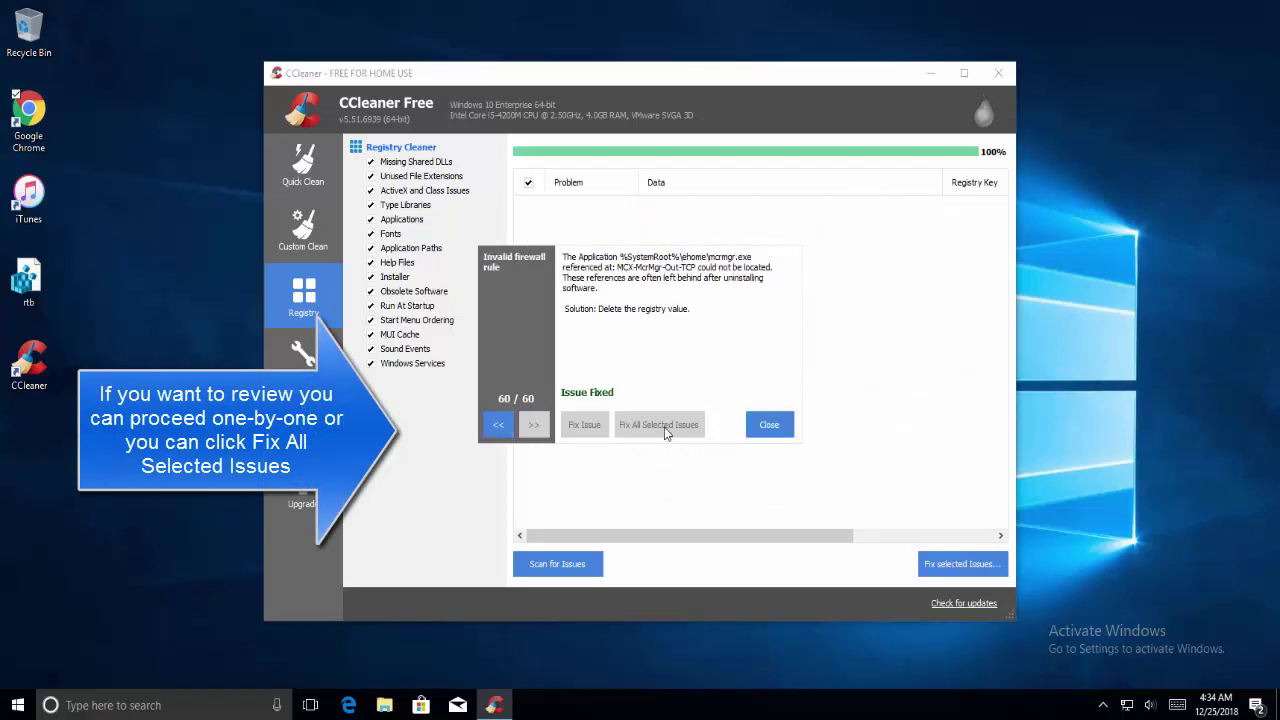
# Close the finished fix summary and CCleaner, returning to the Windows desktop
pyautogui.click(770, 420)
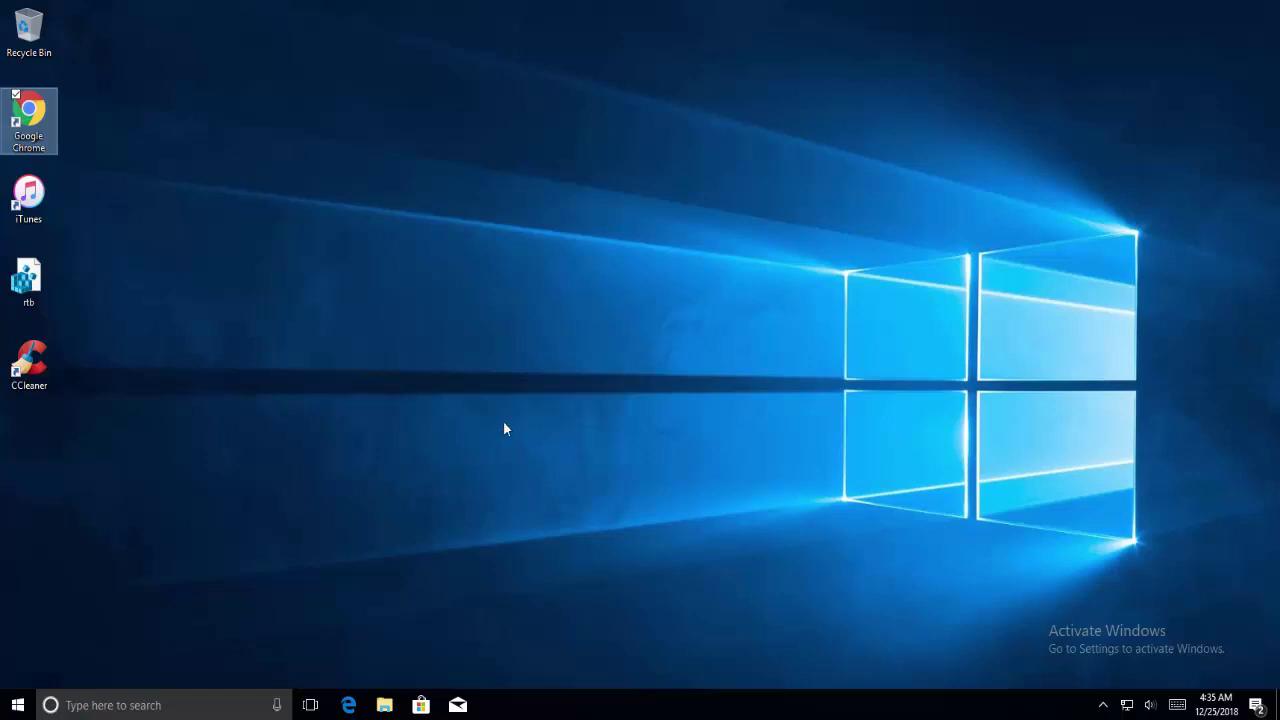
# In Device Manager, expand Network adapters and choose Update driver for the Intel(R) 82574L Gigabit adapter
pyautogui.press('super+x')
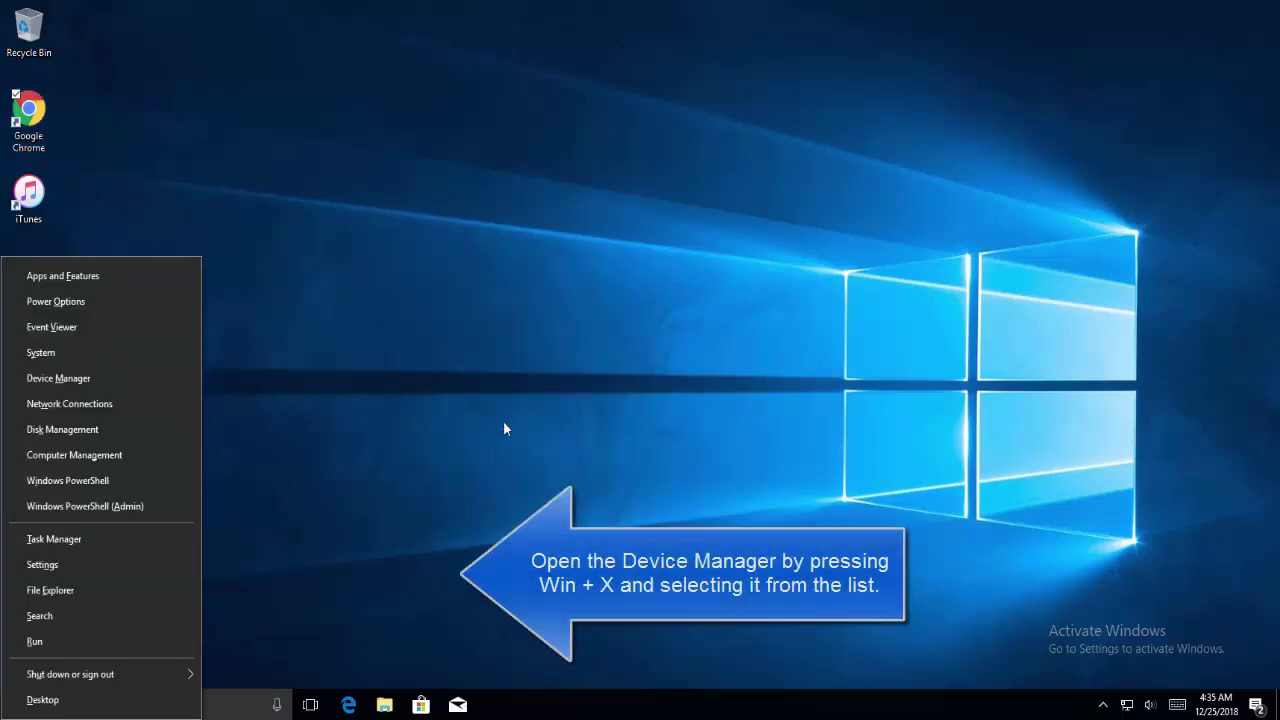
pyautogui.click(129, 390)
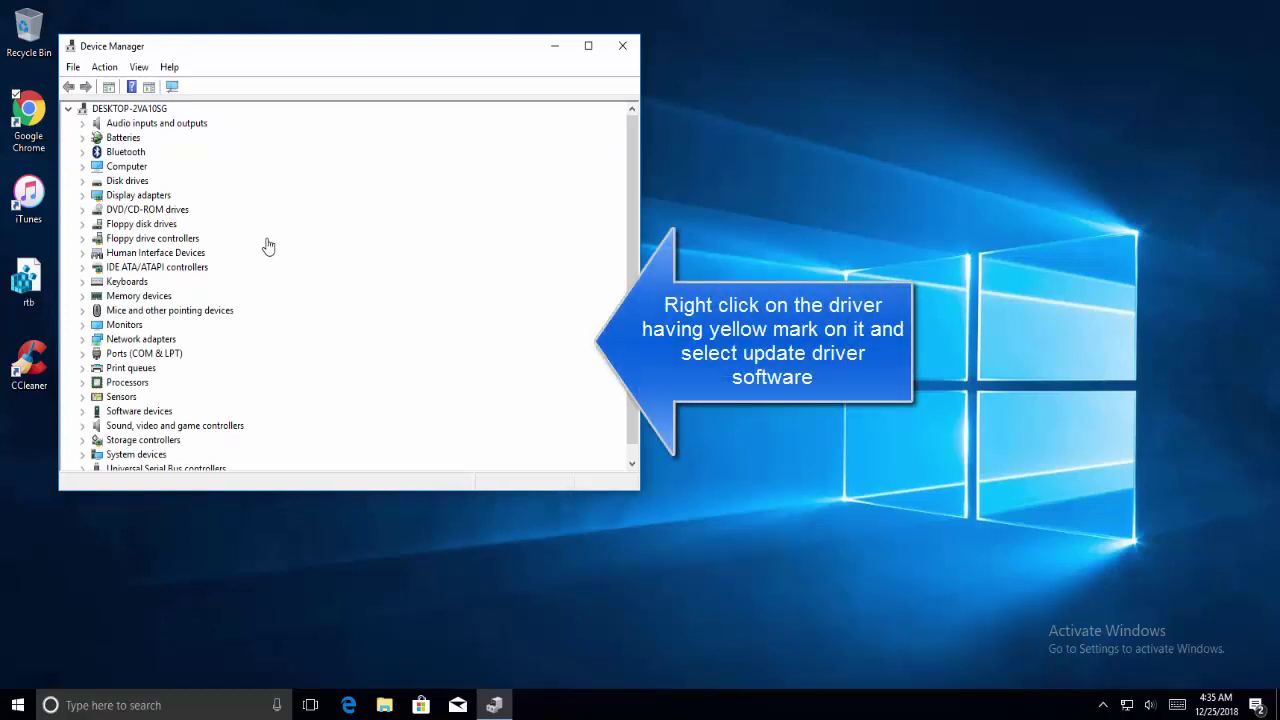
pyautogui.scroll(-1, 321, 223)
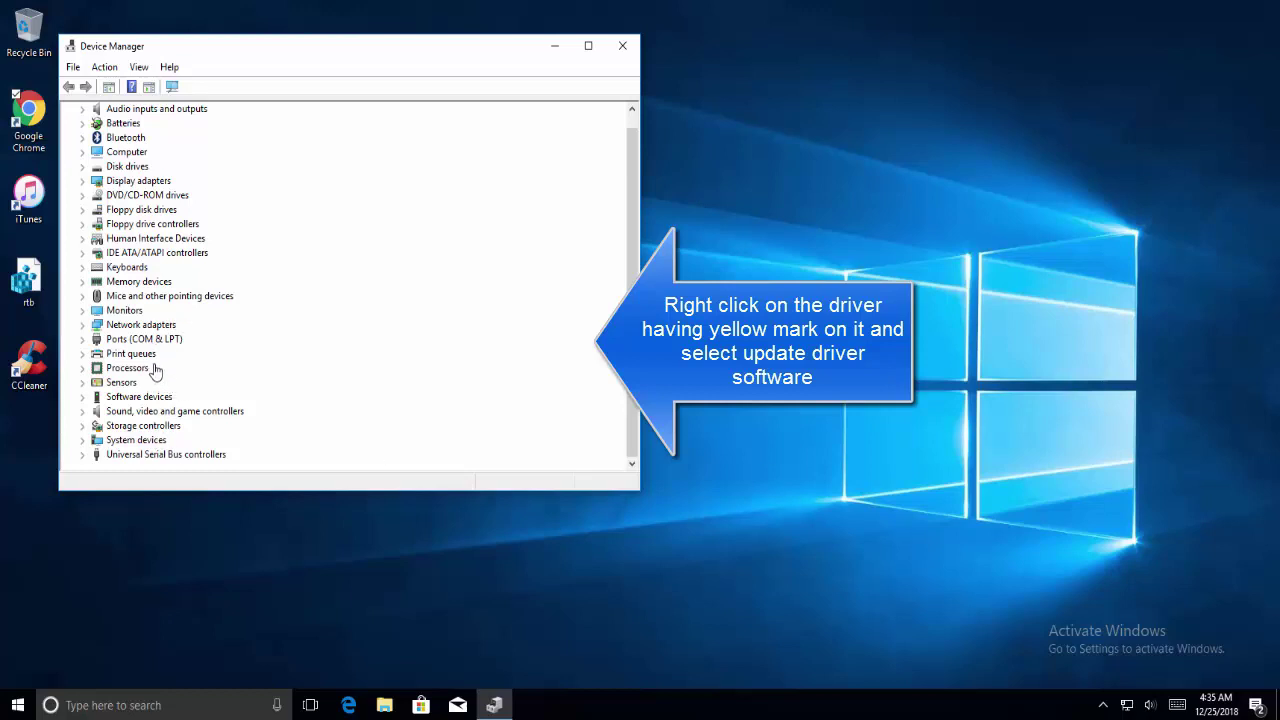
pyautogui.click(156, 341)
pyautogui.doubleClick(158, 297)
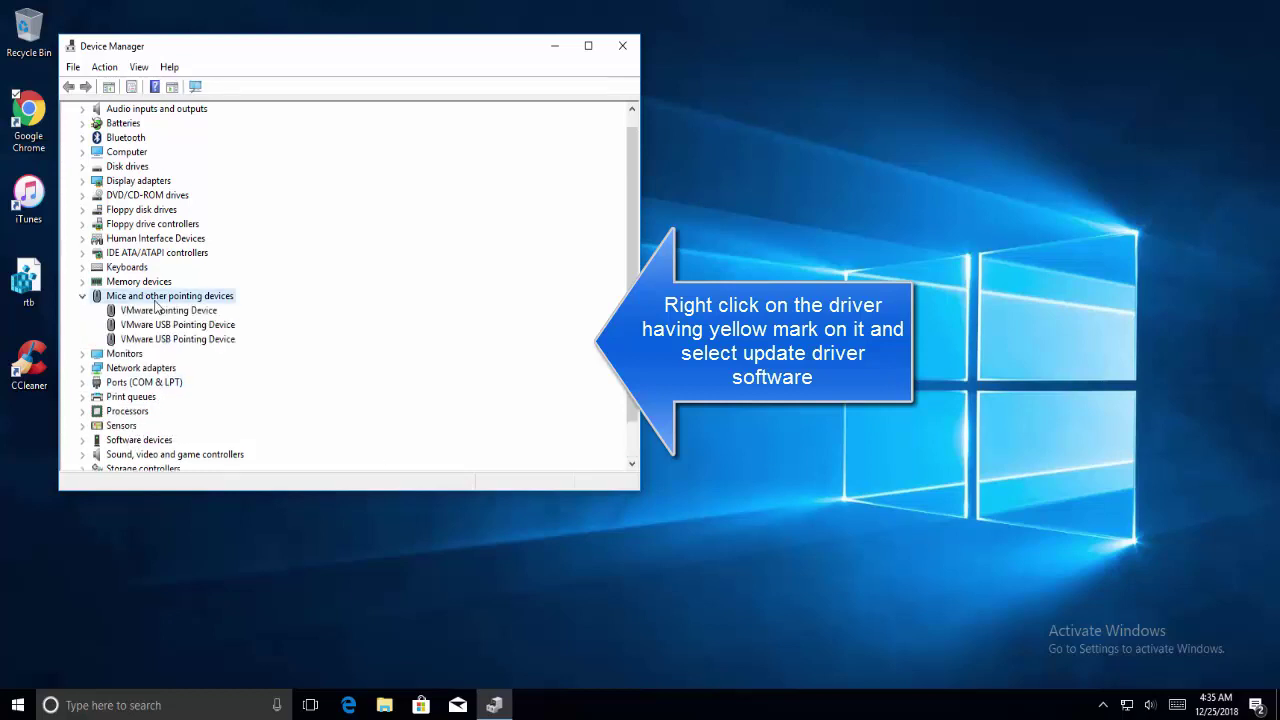
pyautogui.doubleClick(150, 368)
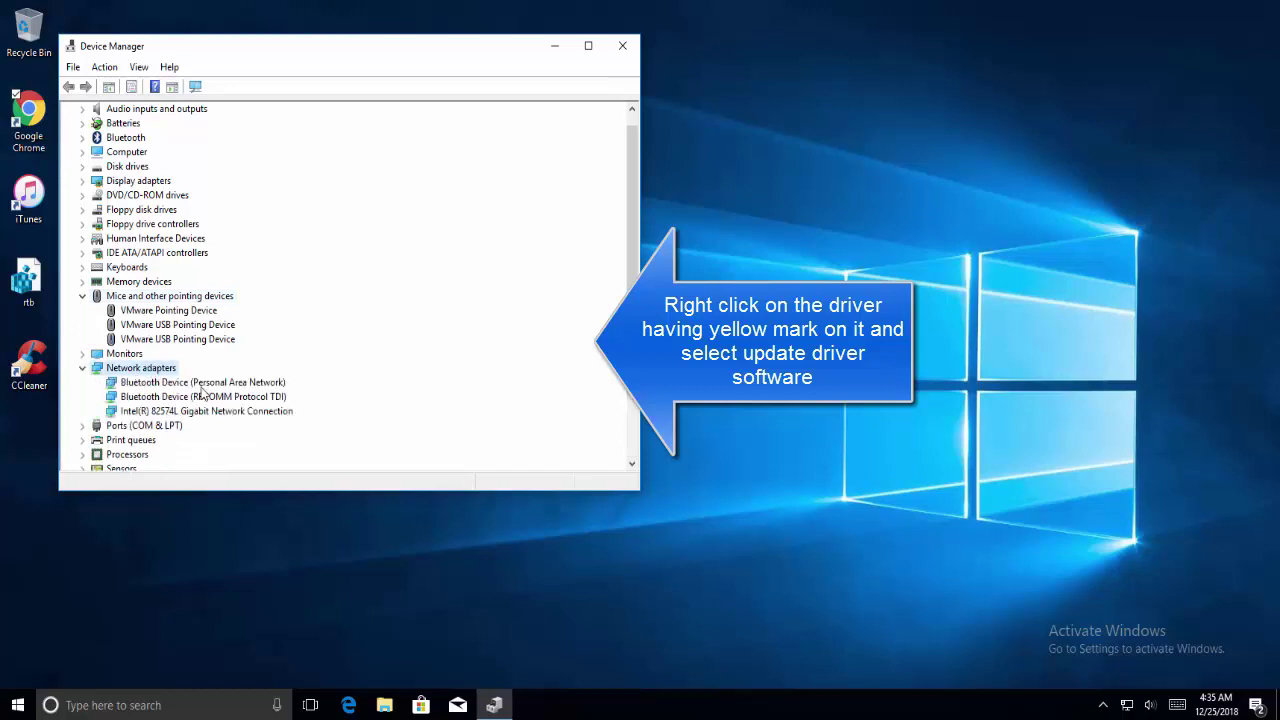
pyautogui.rightClick(210, 386)
pyautogui.rightClick(195, 413)
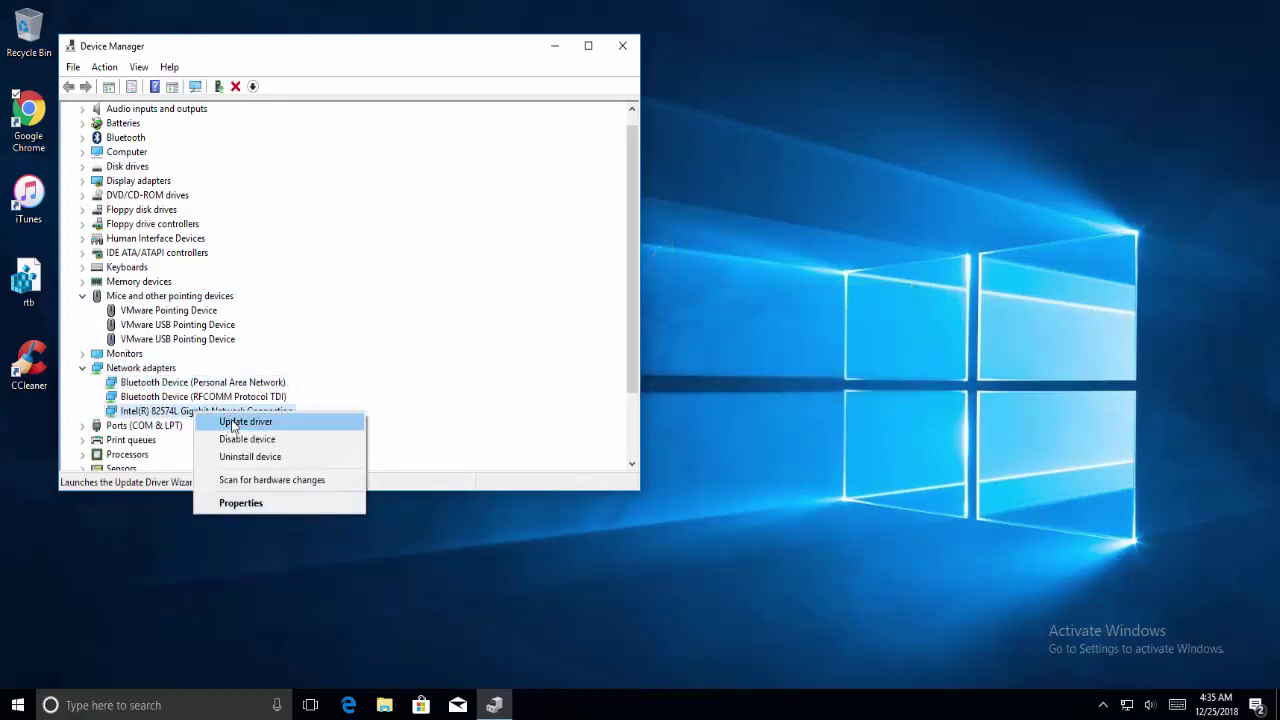
pyautogui.click(232, 423)
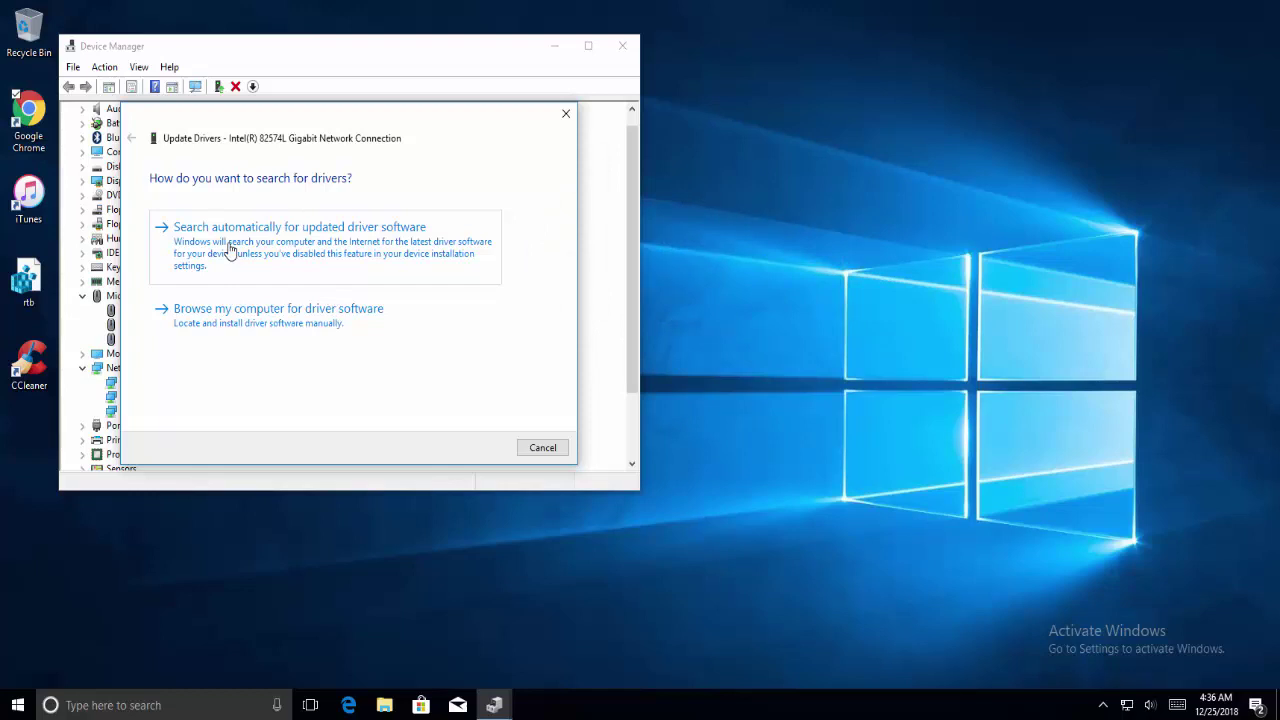
# Search automatically for a newer Intel adapter driver, dismiss the result, and close Device Manager
pyautogui.click(322, 234)
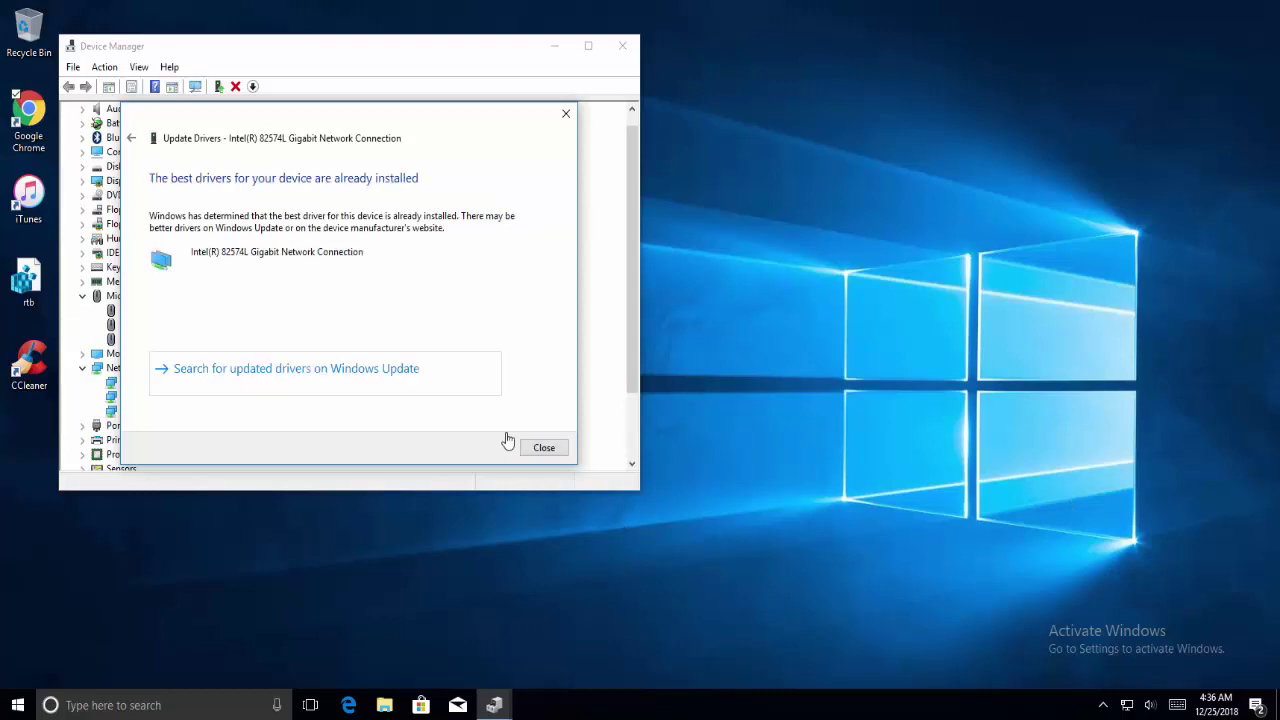
pyautogui.click(541, 446)
pyautogui.click(620, 42)
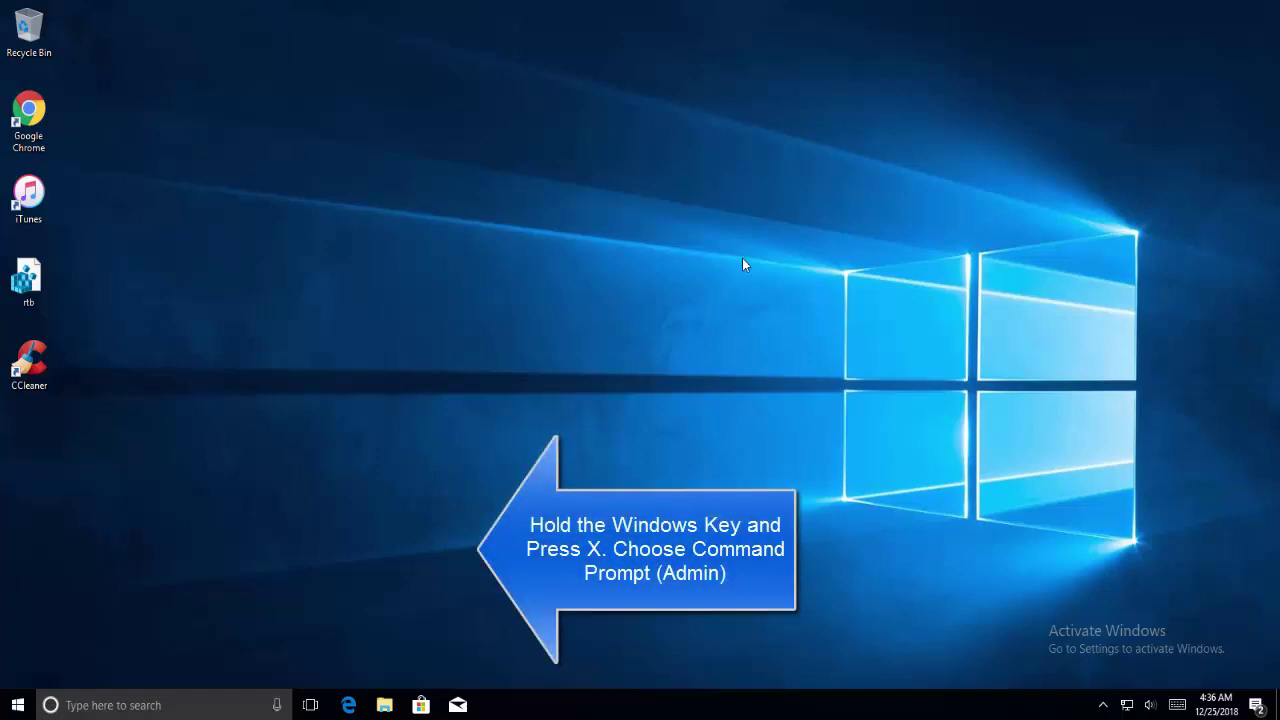
# Open Windows PowerShell (Admin) and approve the UAC prompt
pyautogui.press('super+x')
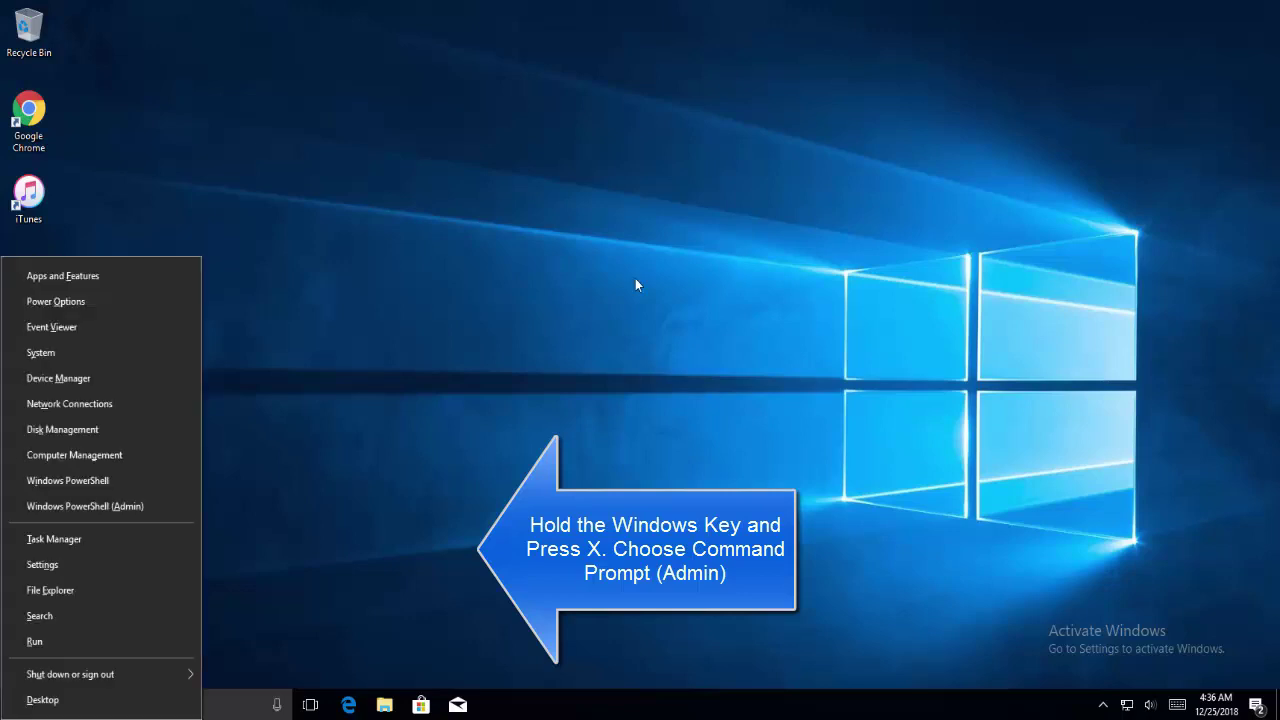
pyautogui.click(133, 505)
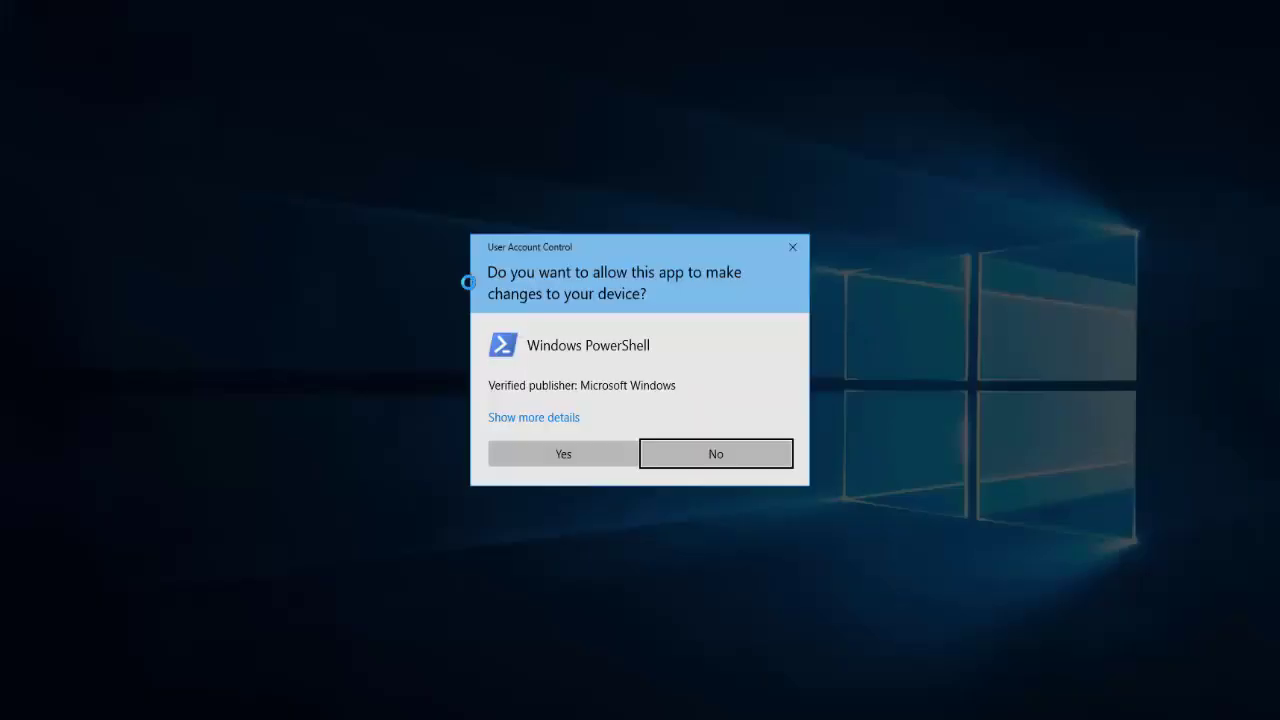
pyautogui.click(600, 449)
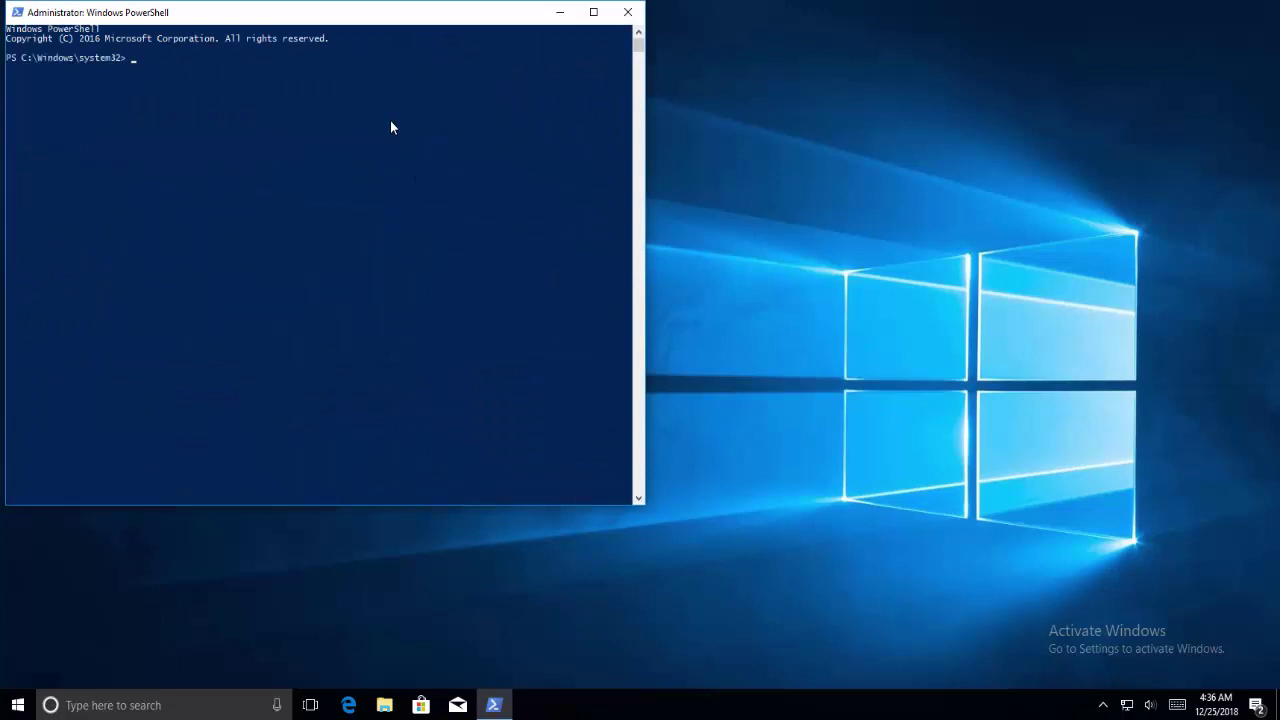
# Run bcdedit to list Boot Manager and Boot Loader entries, then select the path line
pyautogui.click(391, 123)
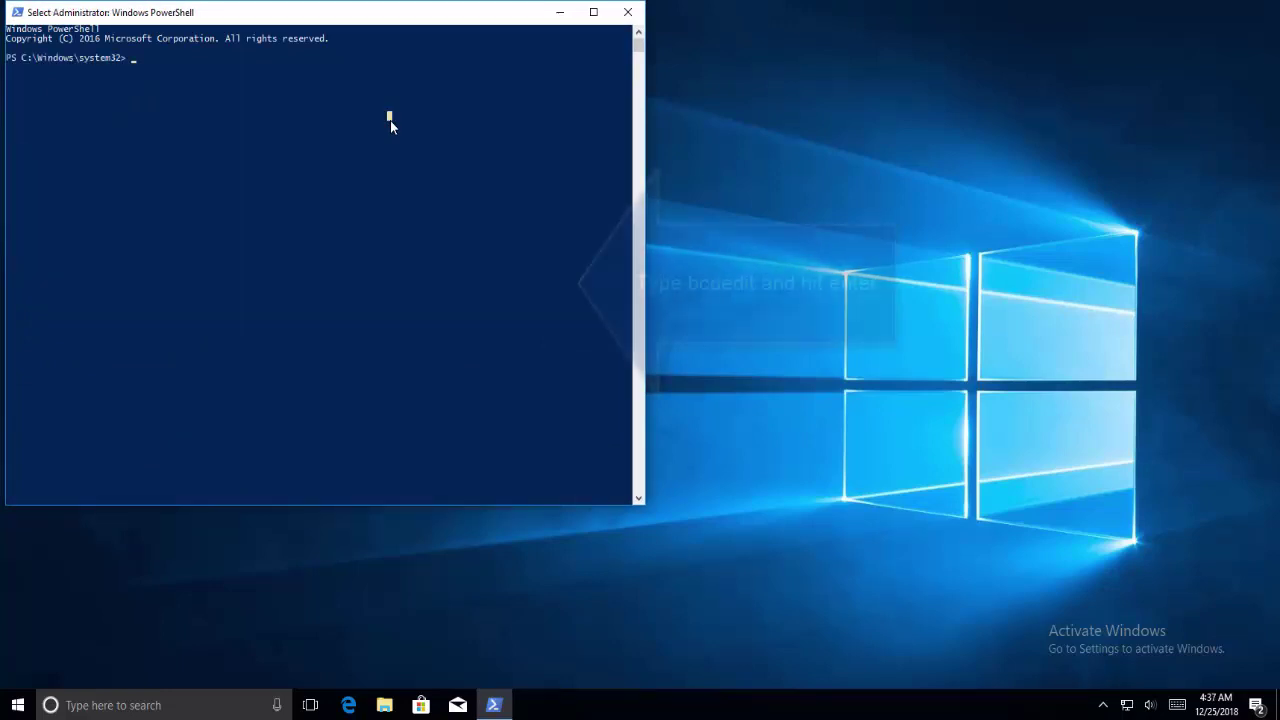
pyautogui.write('bcd')
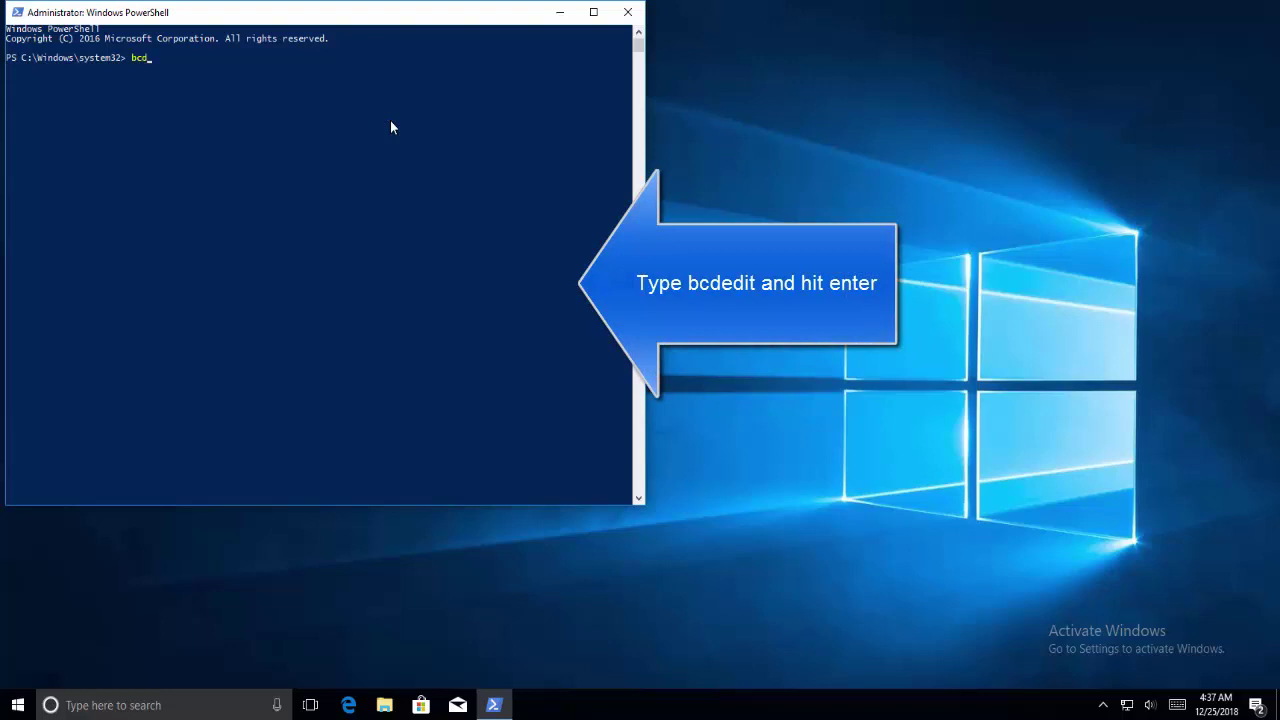
pyautogui.write('edut')
pyautogui.press('BackSpace')
pyautogui.press('Return')
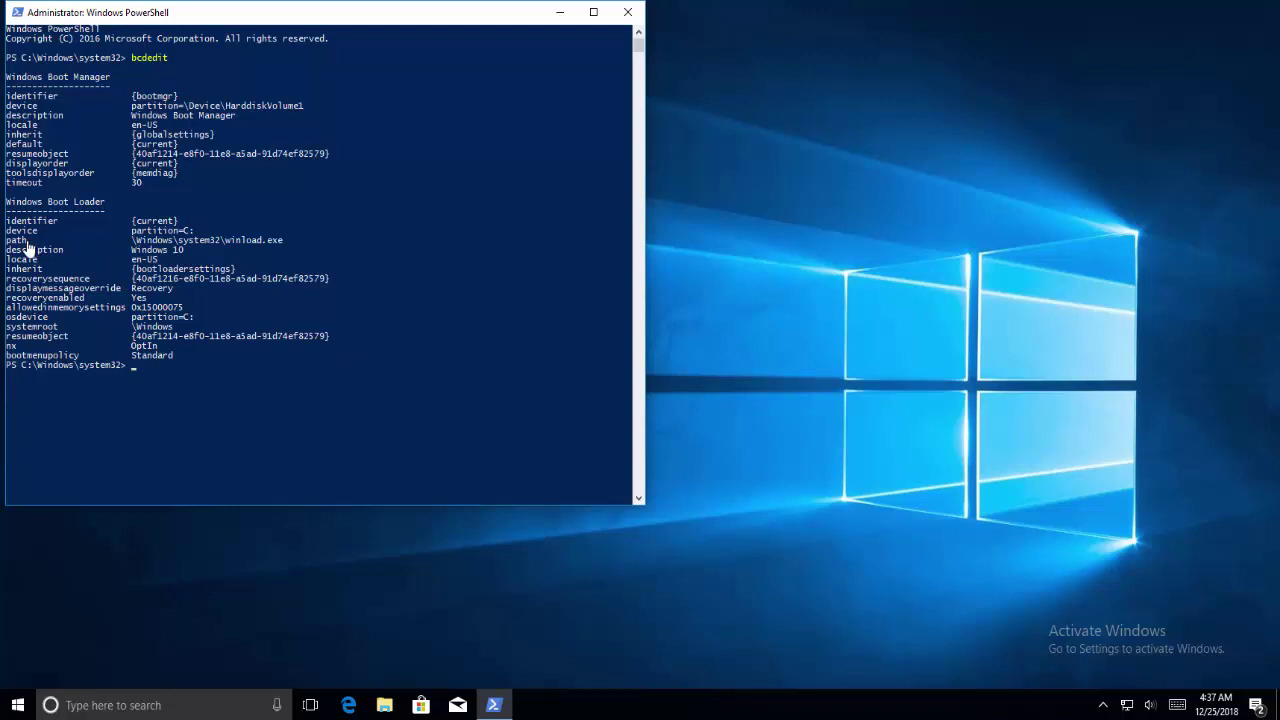
pyautogui.moveTo(7, 241); pyautogui.dragTo(244, 248)
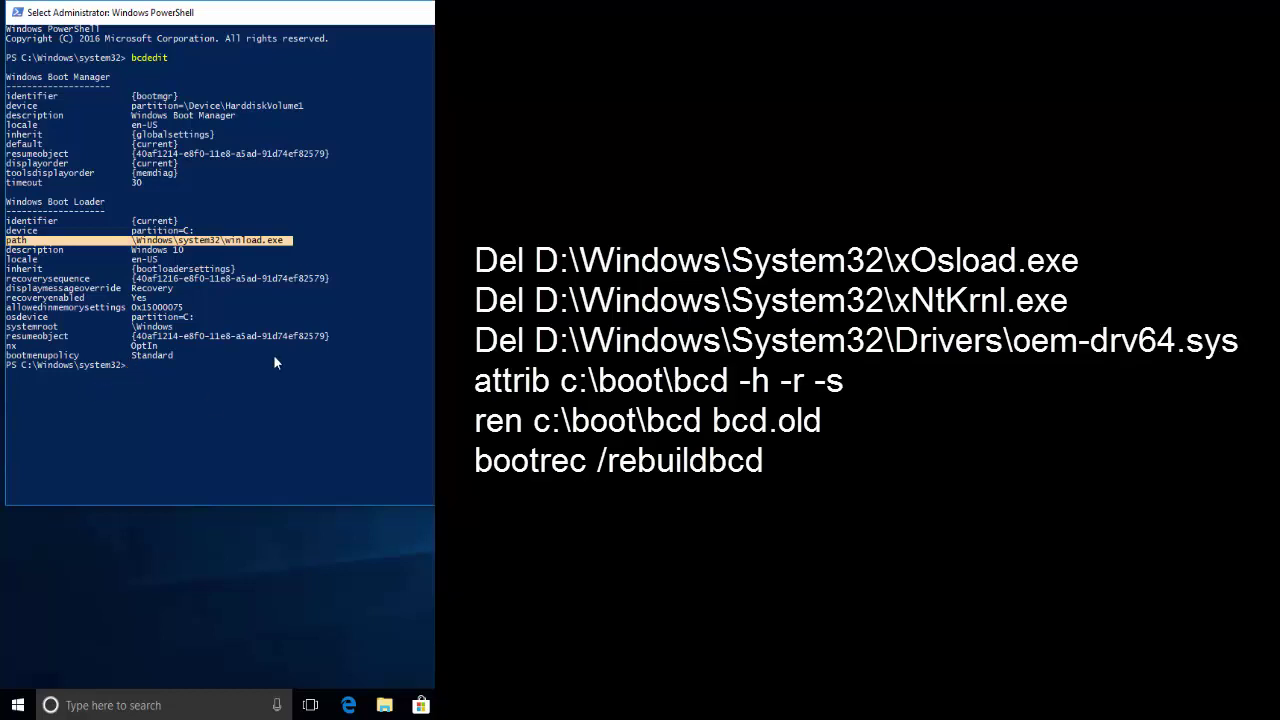
# Paste the Del xOsload.exe command and change its drive letter to C:
pyautogui.click(274, 357)
pyautogui.rightClick(274, 357)
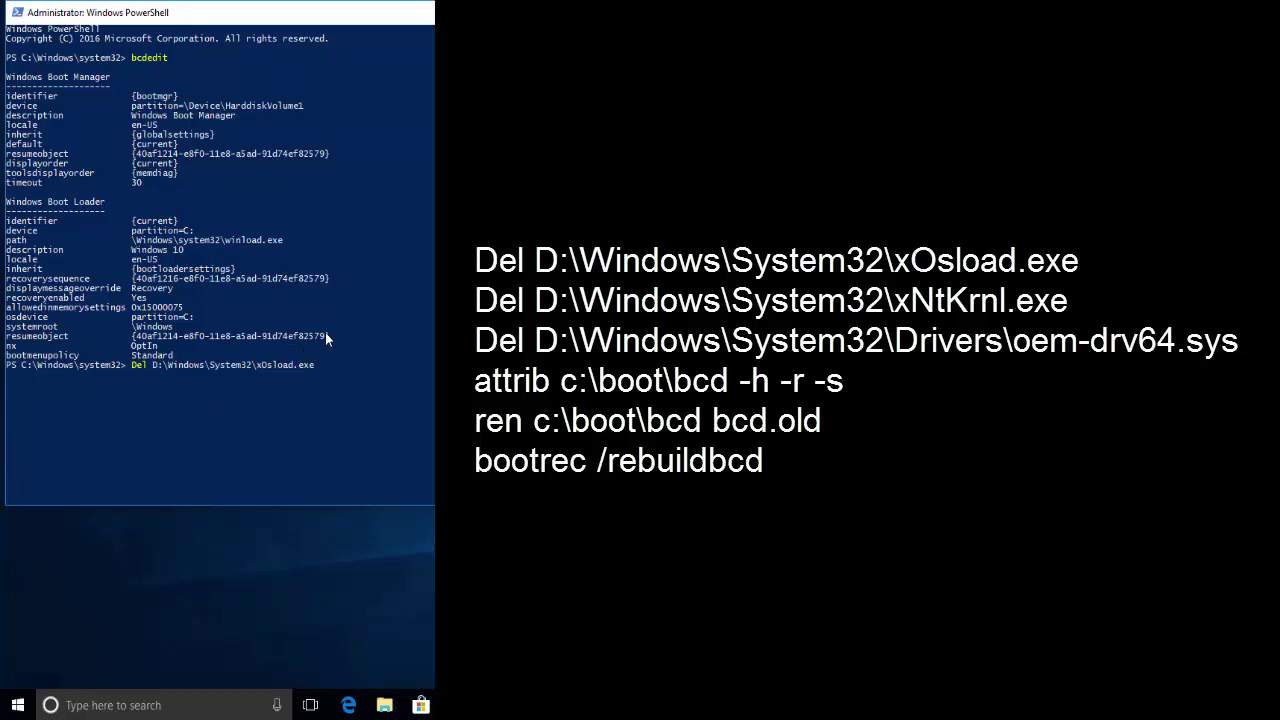
pyautogui.hotkey('ctrl', 'Left')
pyautogui.press('Delete')
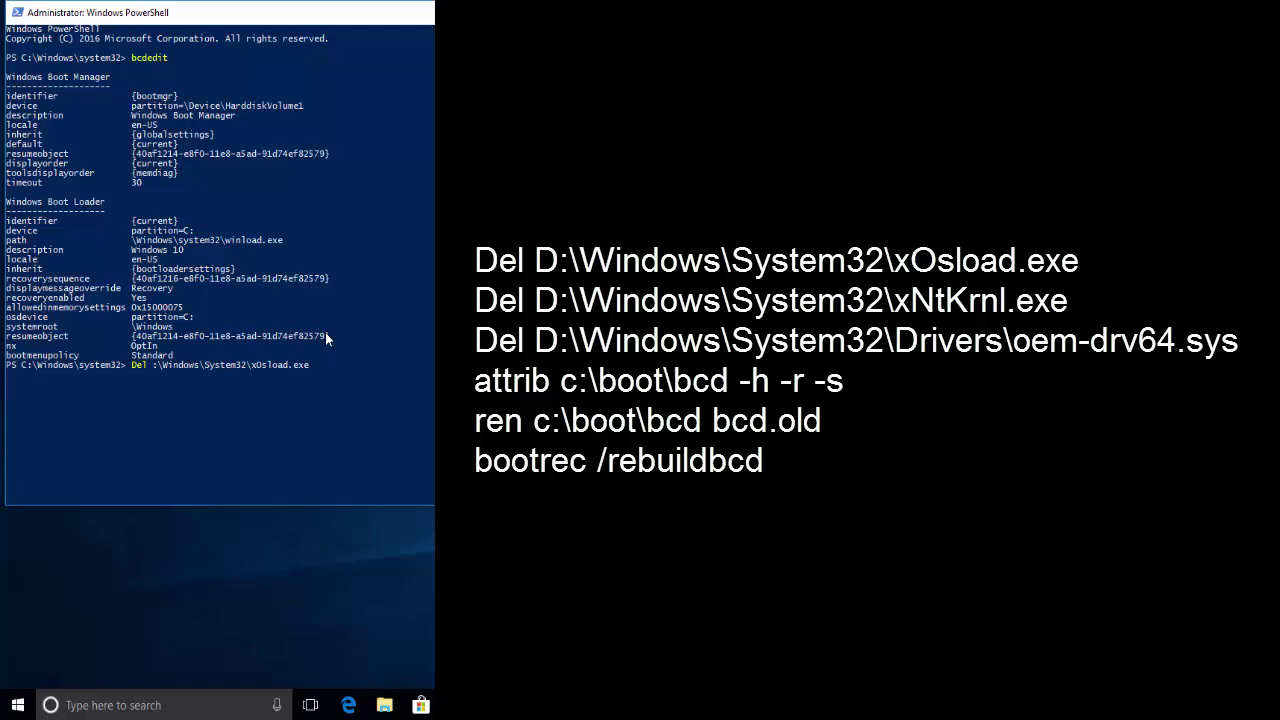
pyautogui.write('C')
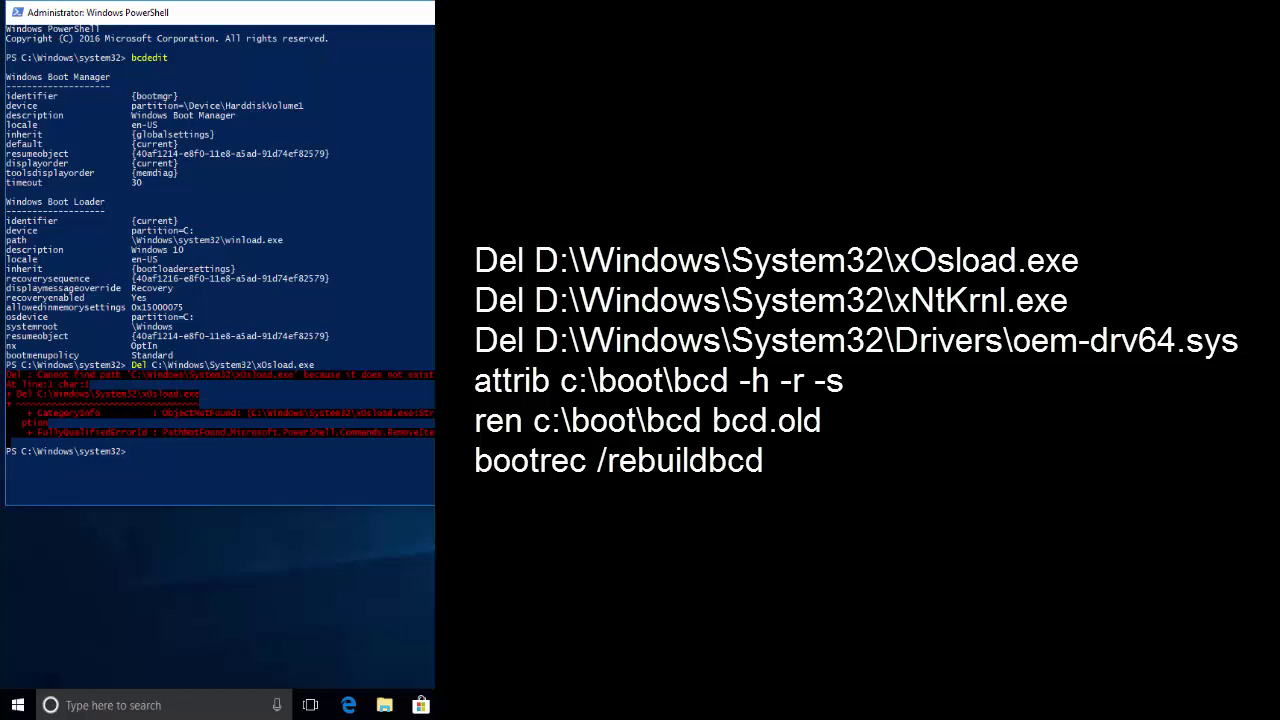
# Run Del on D:\Windows\System32\xOsload.exe and xNtKrnl.exe, both reporting path not found
pyautogui.rightClick(138, 379)
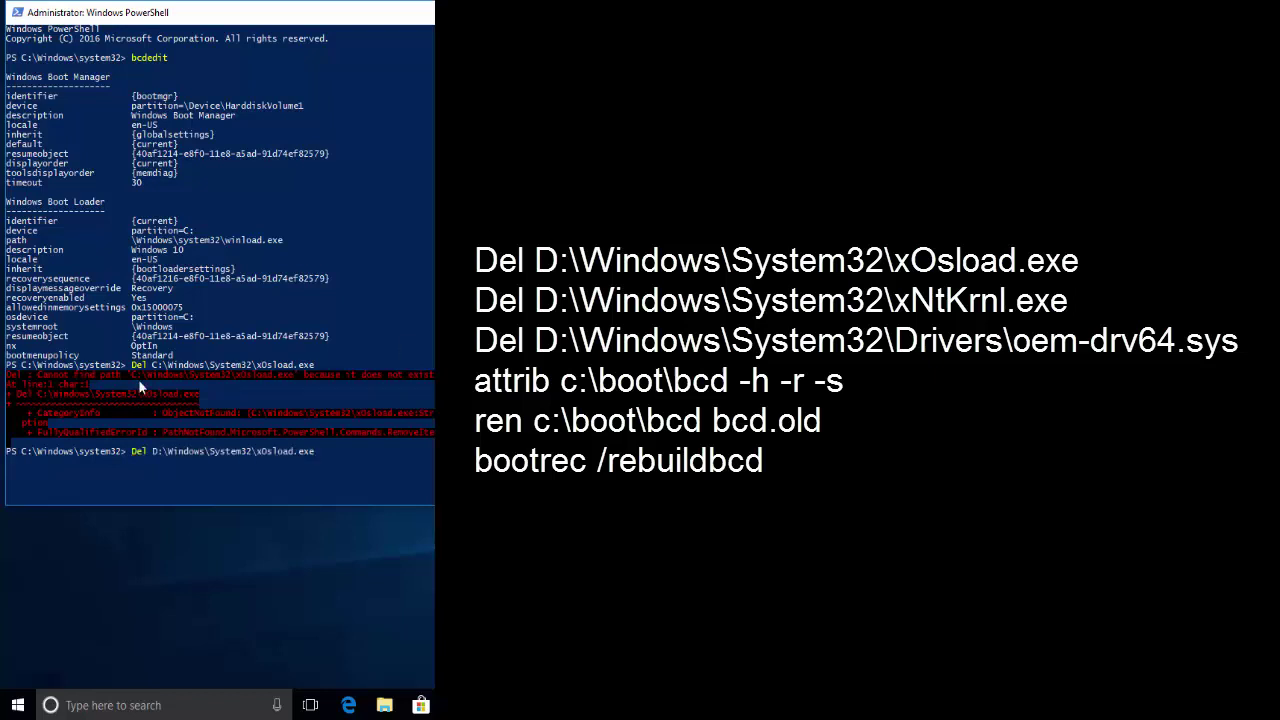
pyautogui.press('Return')
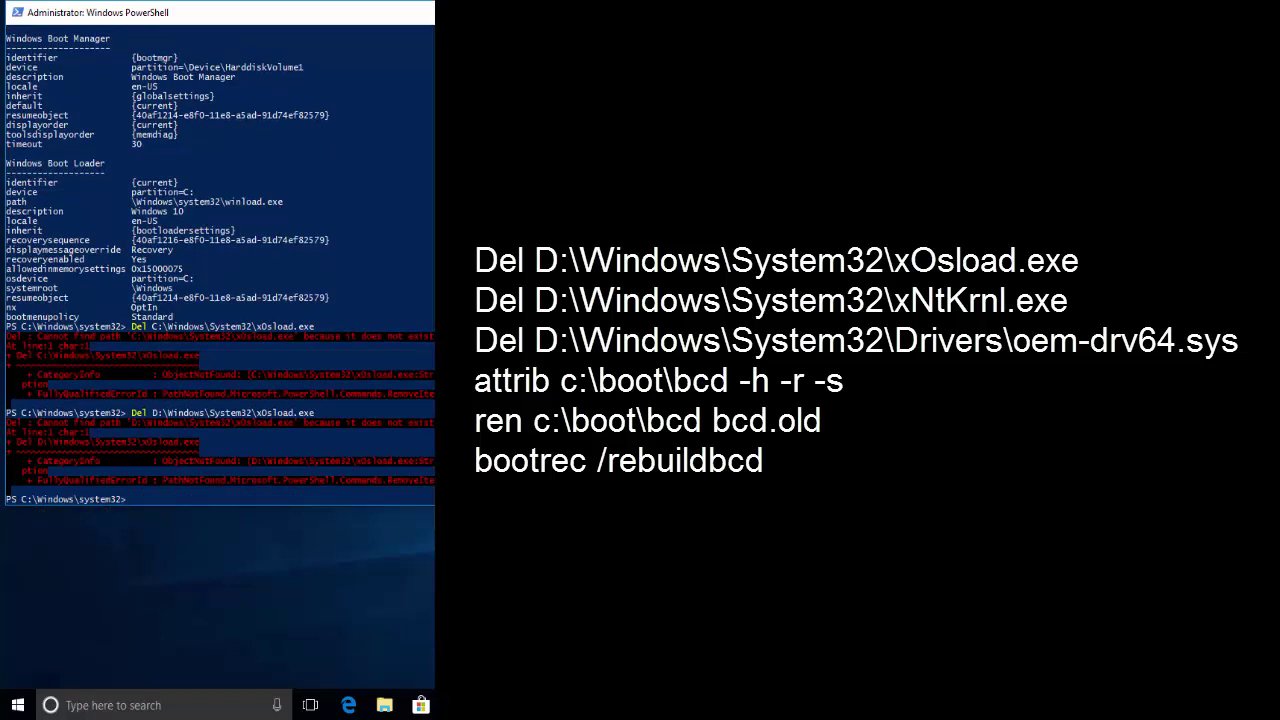
pyautogui.rightClick(262, 405)
pyautogui.press('Return')
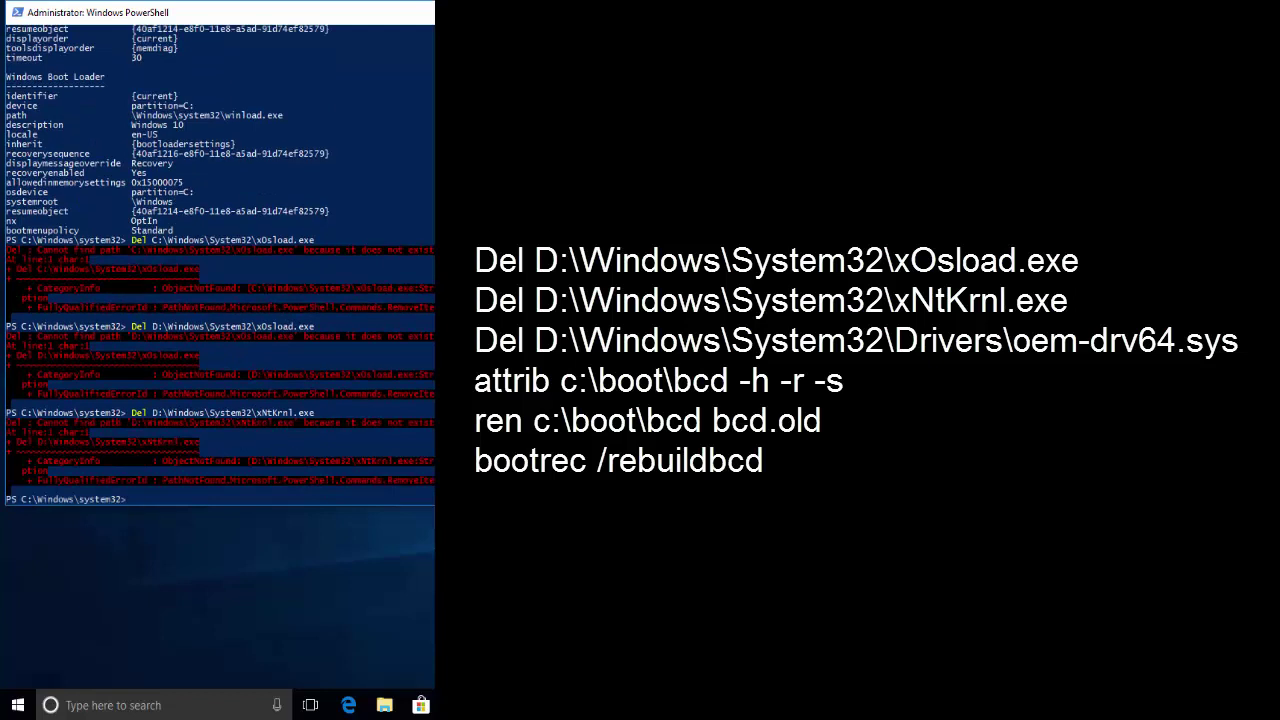